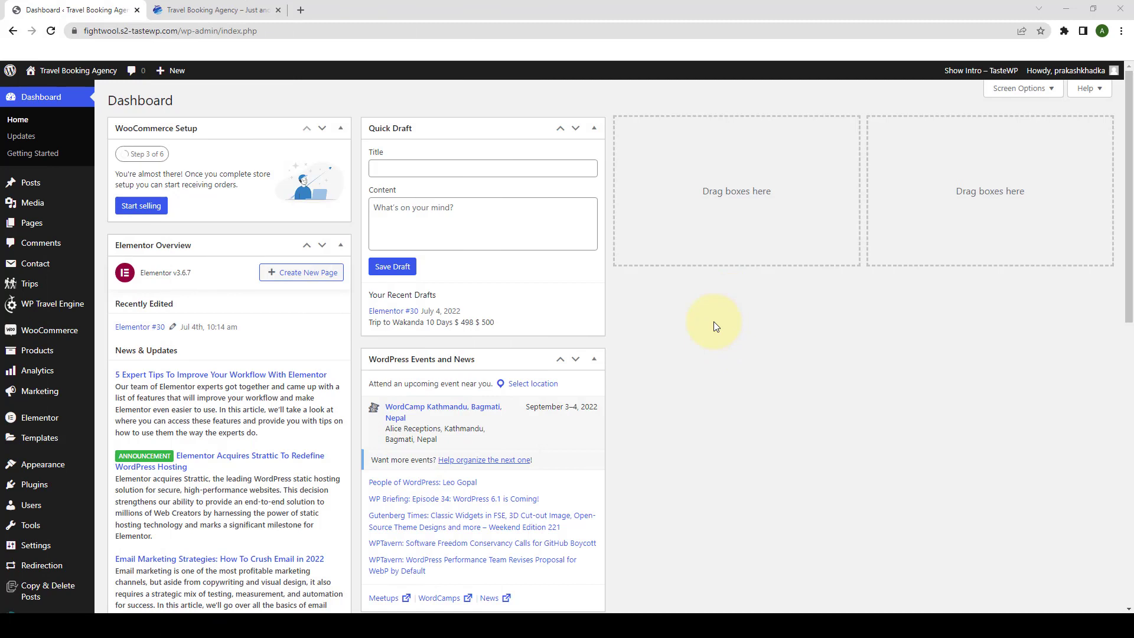
# Upload 1.0.0 (1).zip as a new plugin, install it and activate WP Travel Engine – WooCommerce Payments
pyautogui.moveTo(66, 491)
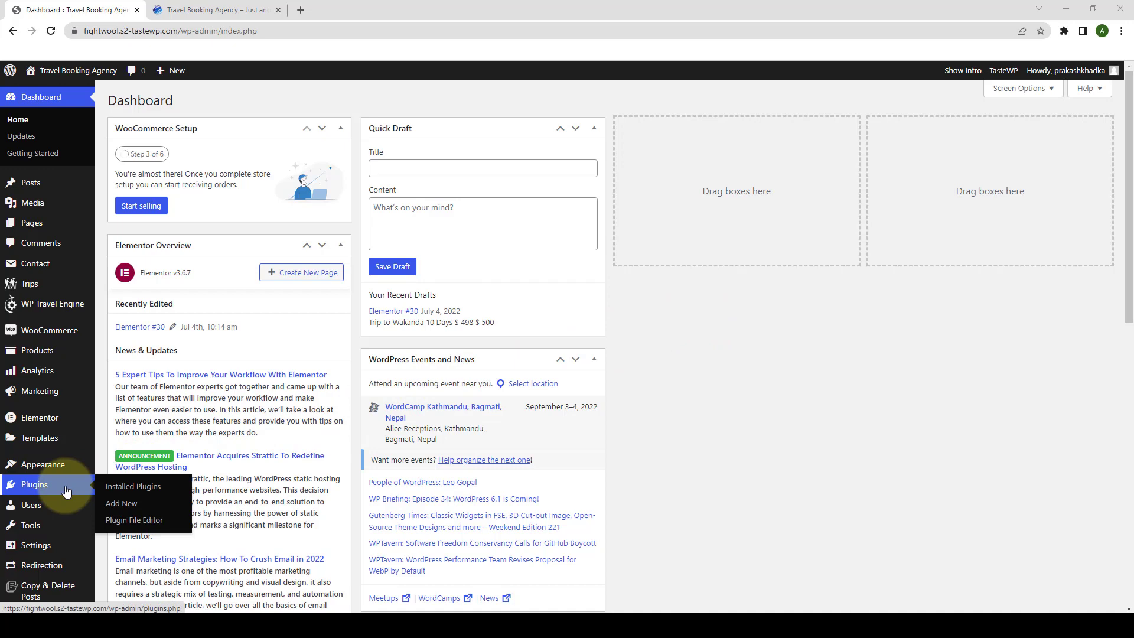
pyautogui.click(138, 505)
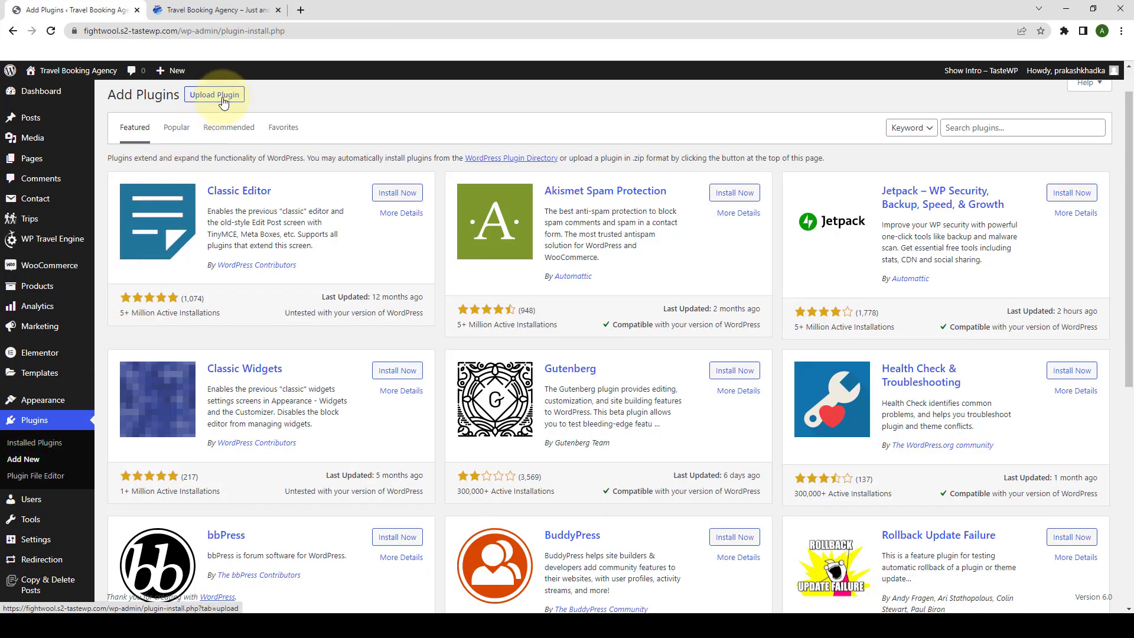
pyautogui.click(218, 96)
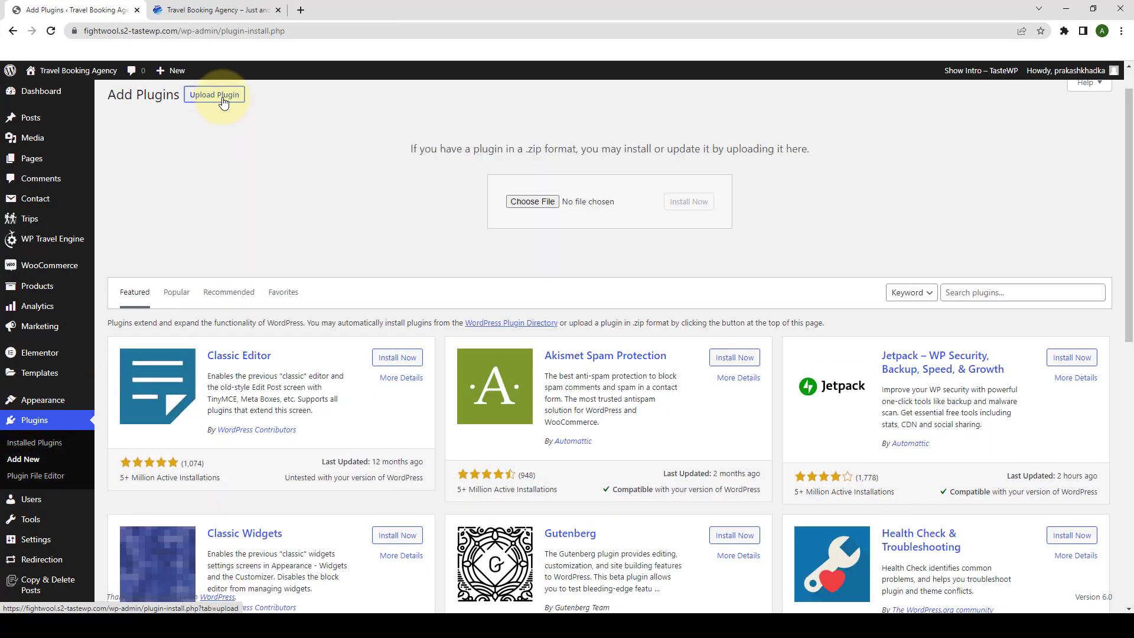
pyautogui.click(515, 199)
pyautogui.click(182, 88)
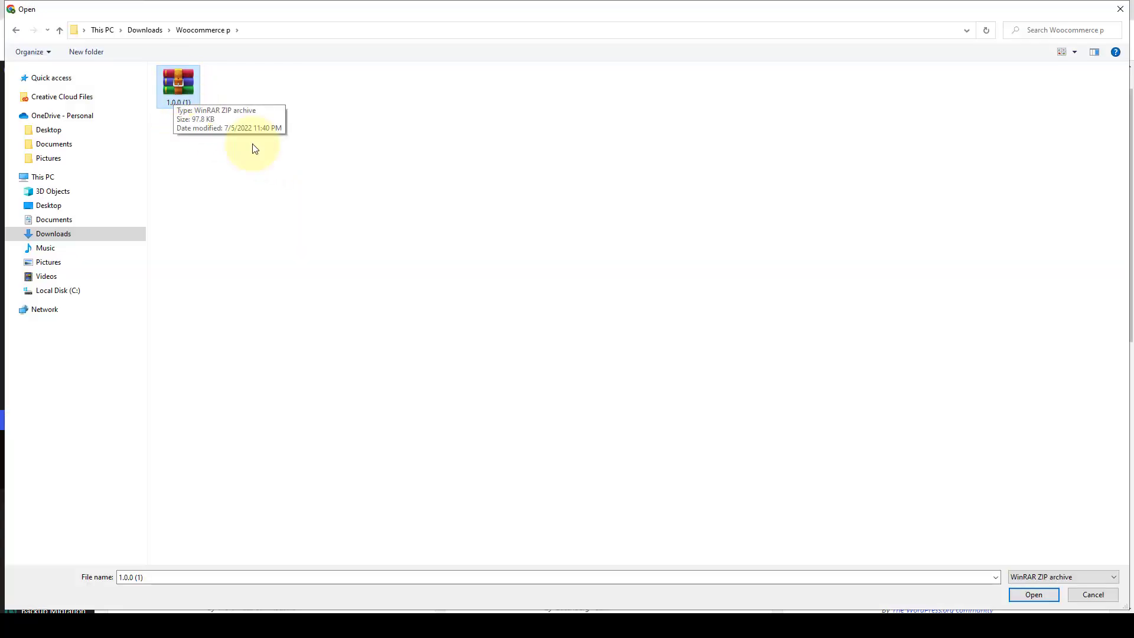
pyautogui.click(1040, 593)
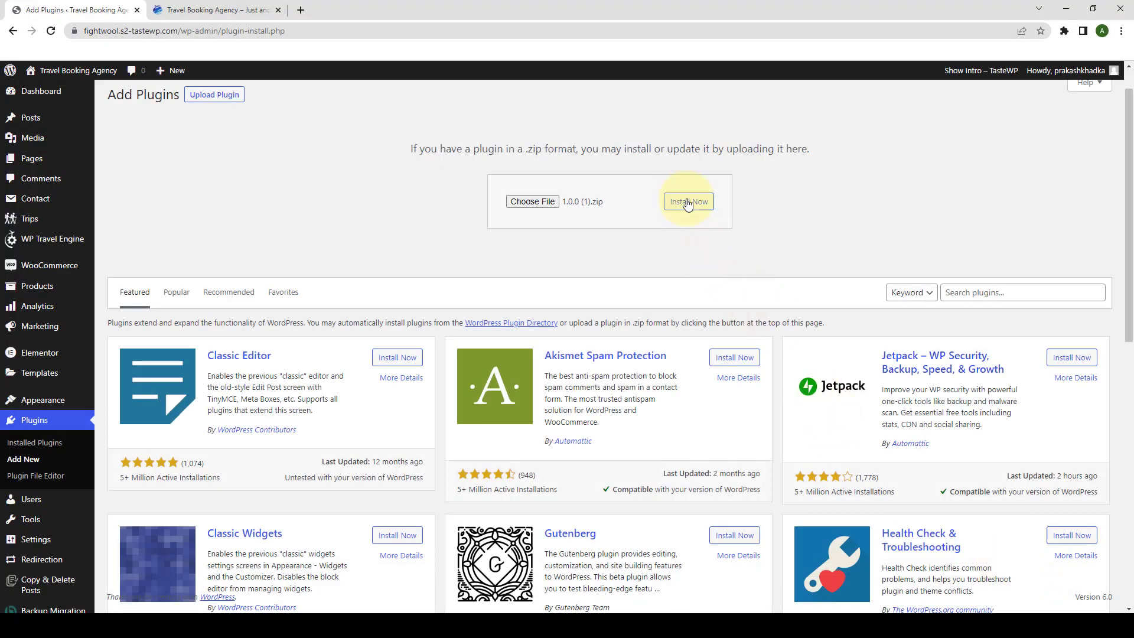
pyautogui.click(688, 202)
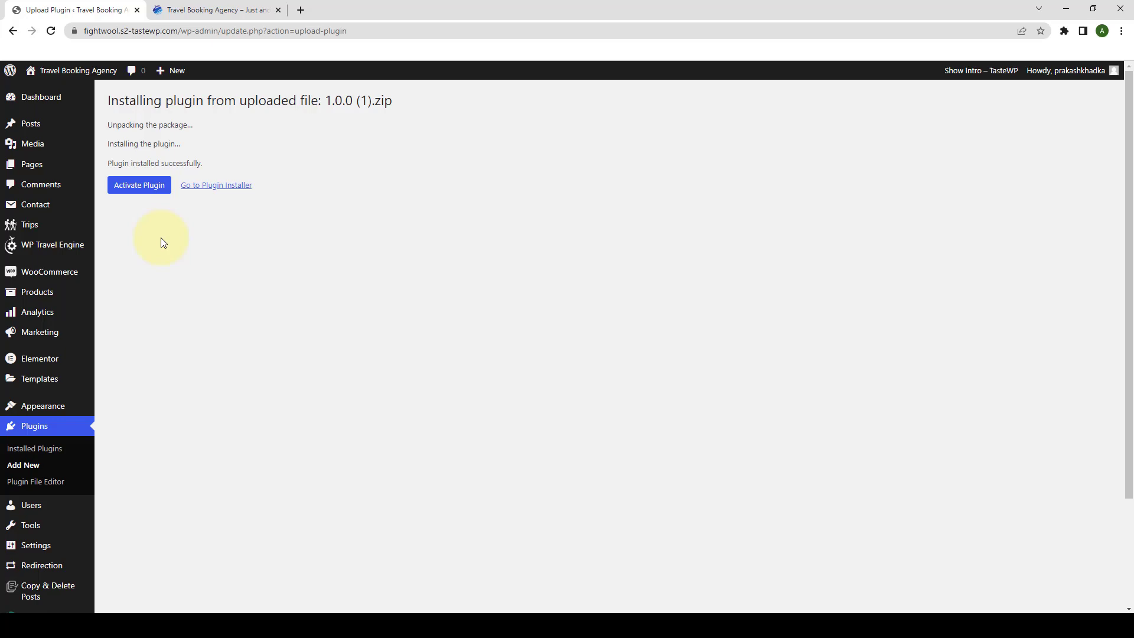
pyautogui.click(146, 186)
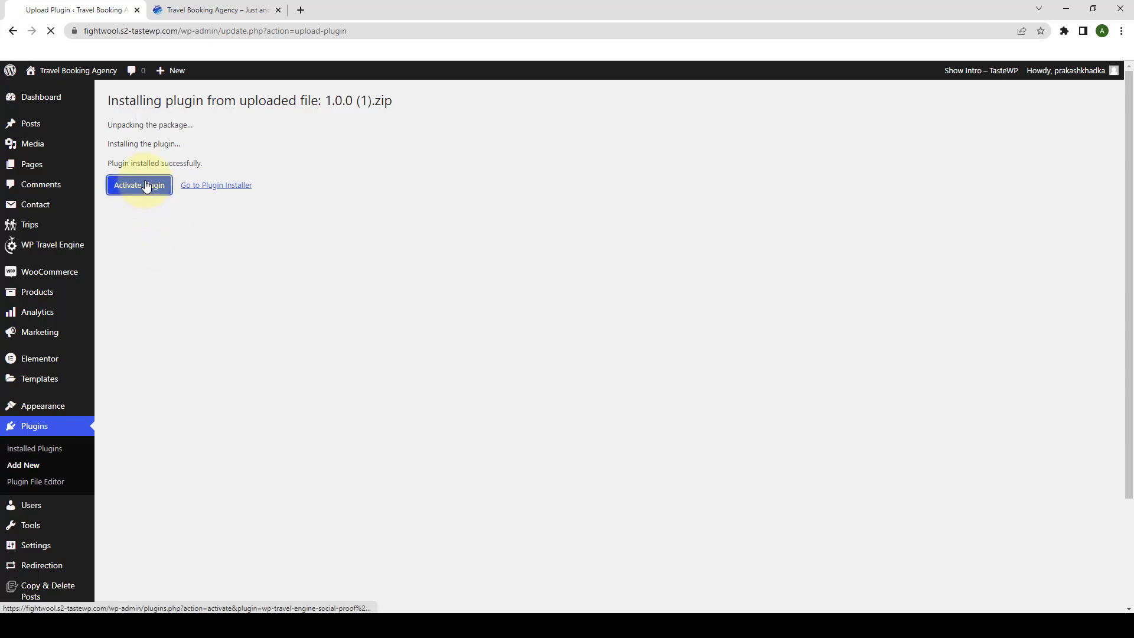
pyautogui.scroll(-1, 151, 205)
pyautogui.scroll(-5, 210, 430)
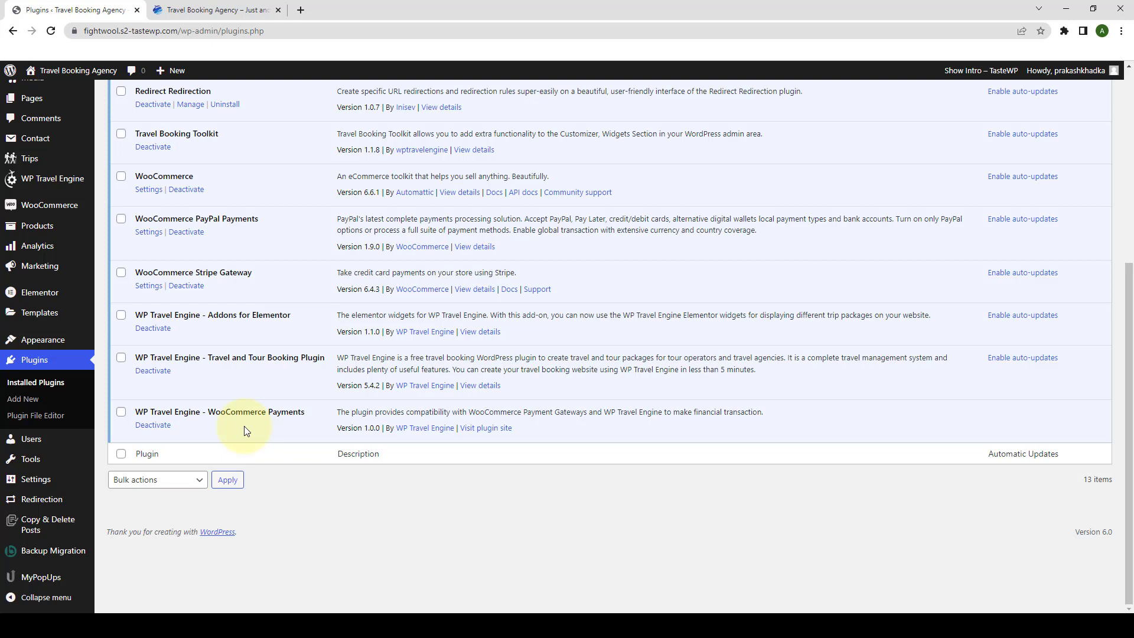
# Paste the WooCommerce Payments licence key on the Plugin License page, save it and activate the licence
pyautogui.moveTo(70, 184)
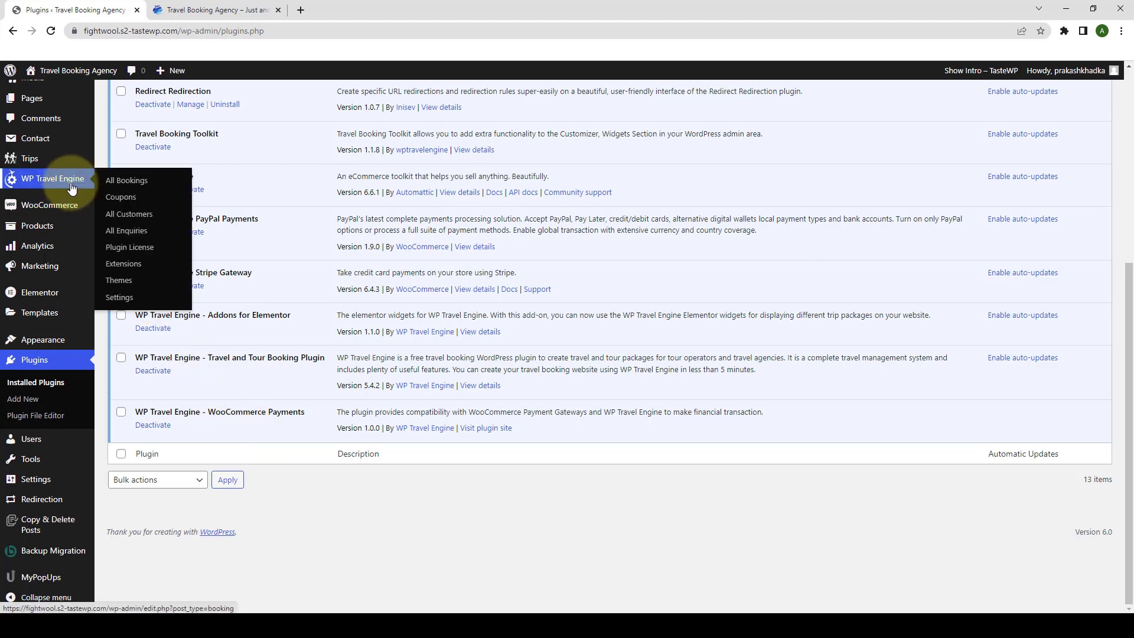
pyautogui.click(129, 248)
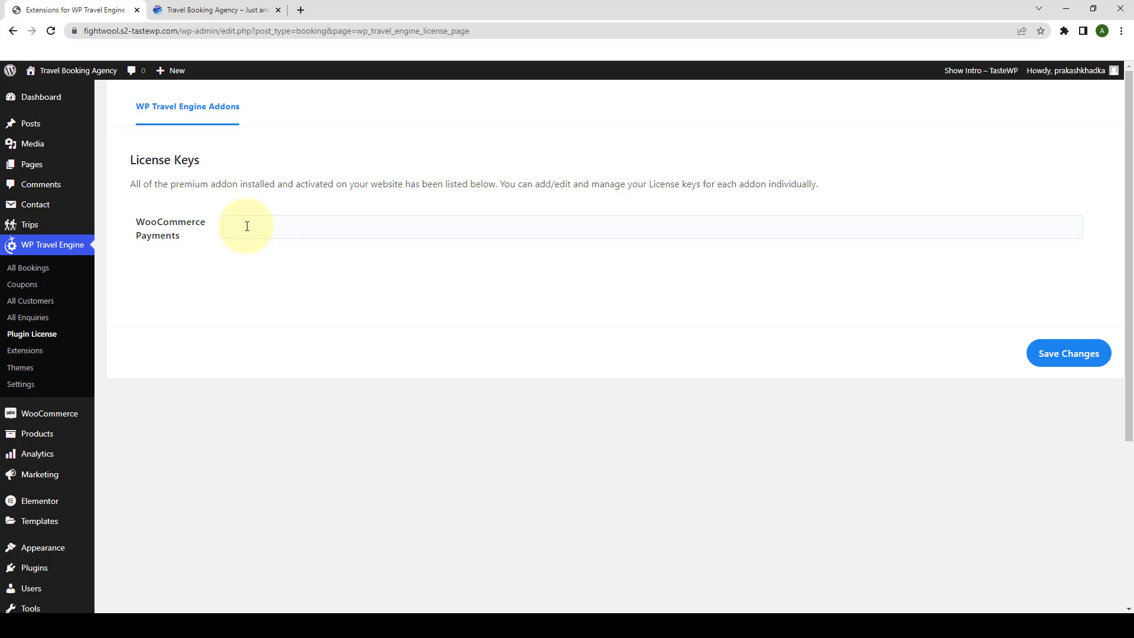
pyautogui.click(247, 226)
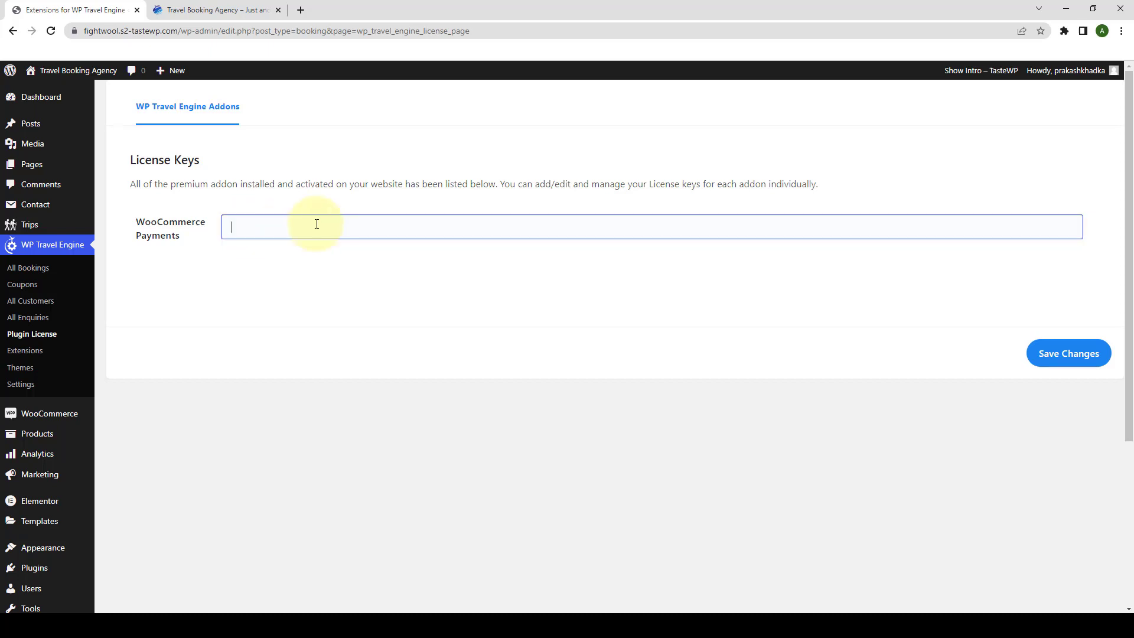
pyautogui.hotkey('ctrl', 'v')
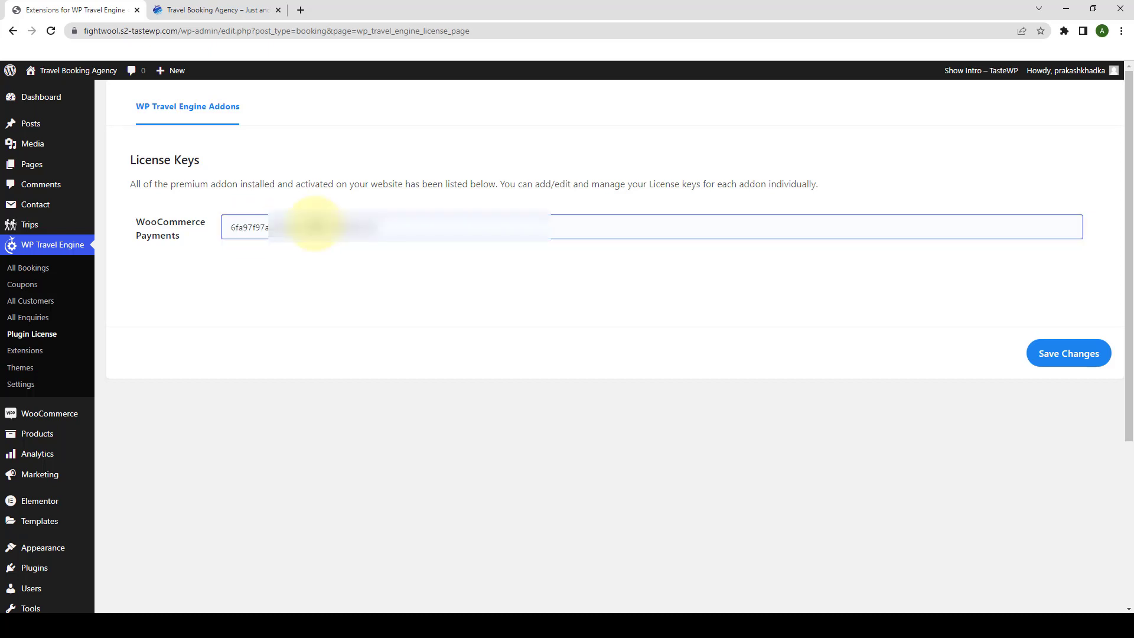
pyautogui.click(1068, 353)
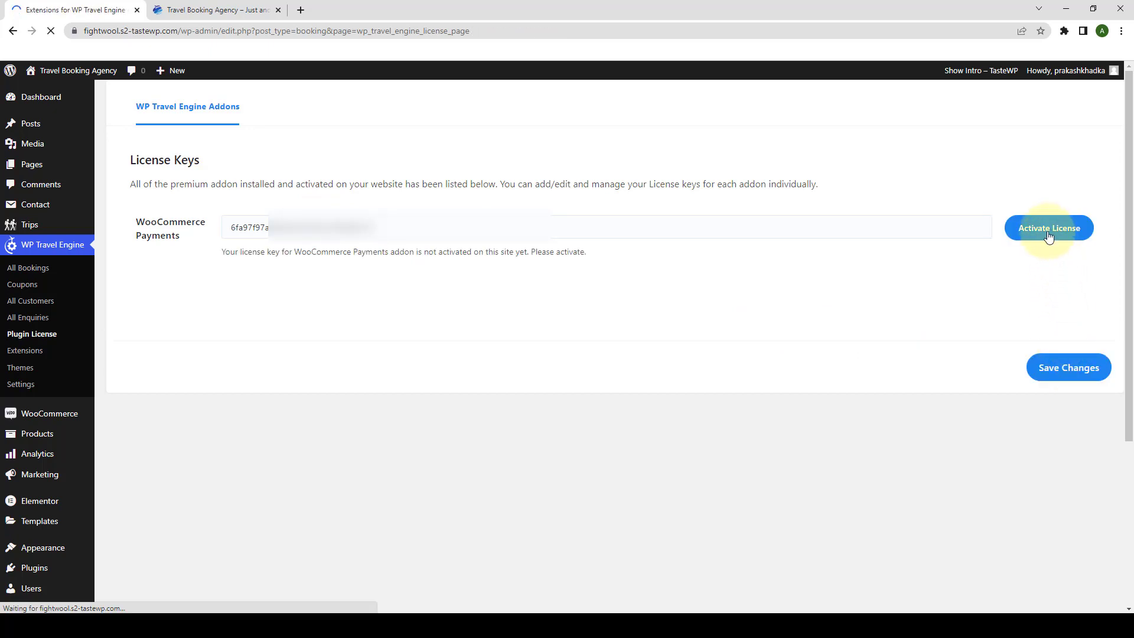
pyautogui.click(1048, 229)
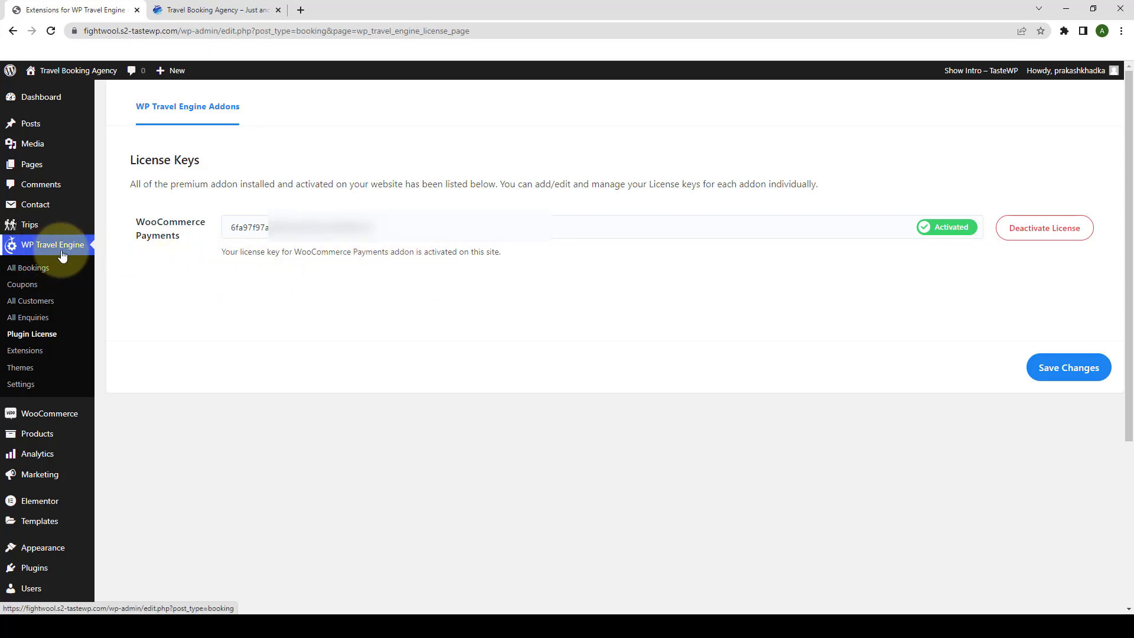
# Switch on Use WooCommerce Payment Gateway for Payments under Settings > Payments > WooCommerce and save
pyautogui.click(32, 386)
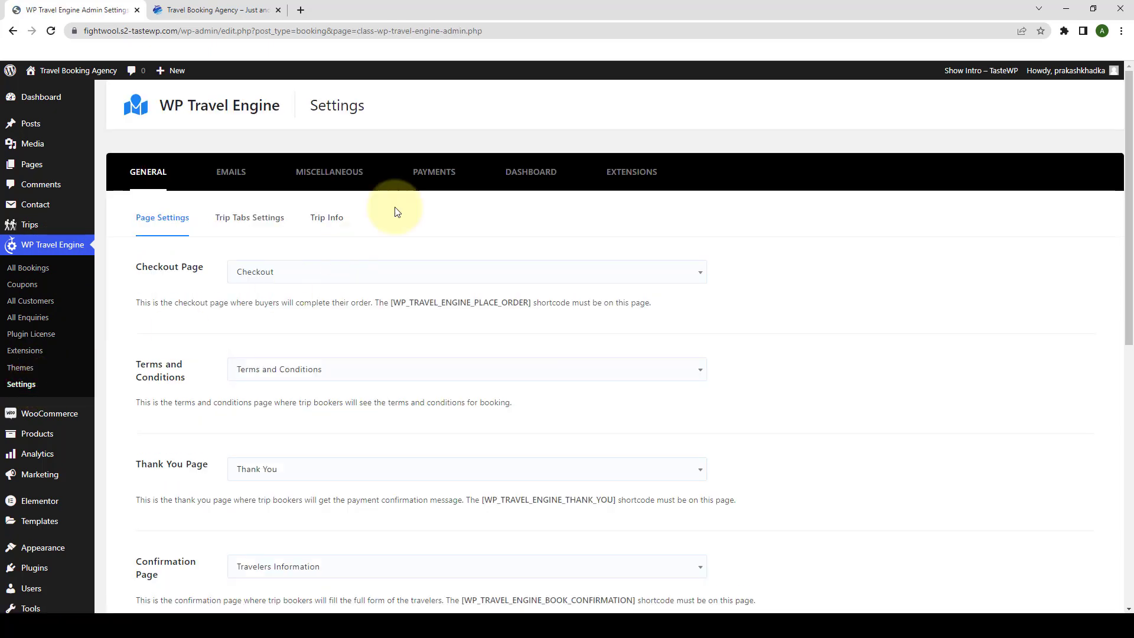
pyautogui.click(441, 177)
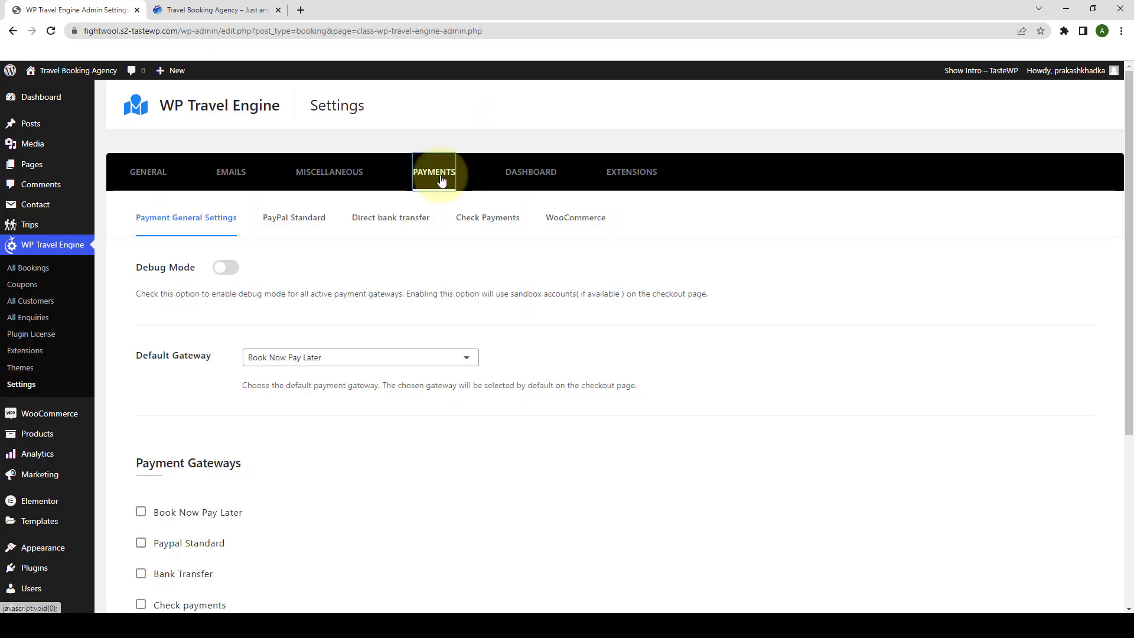
pyautogui.click(571, 218)
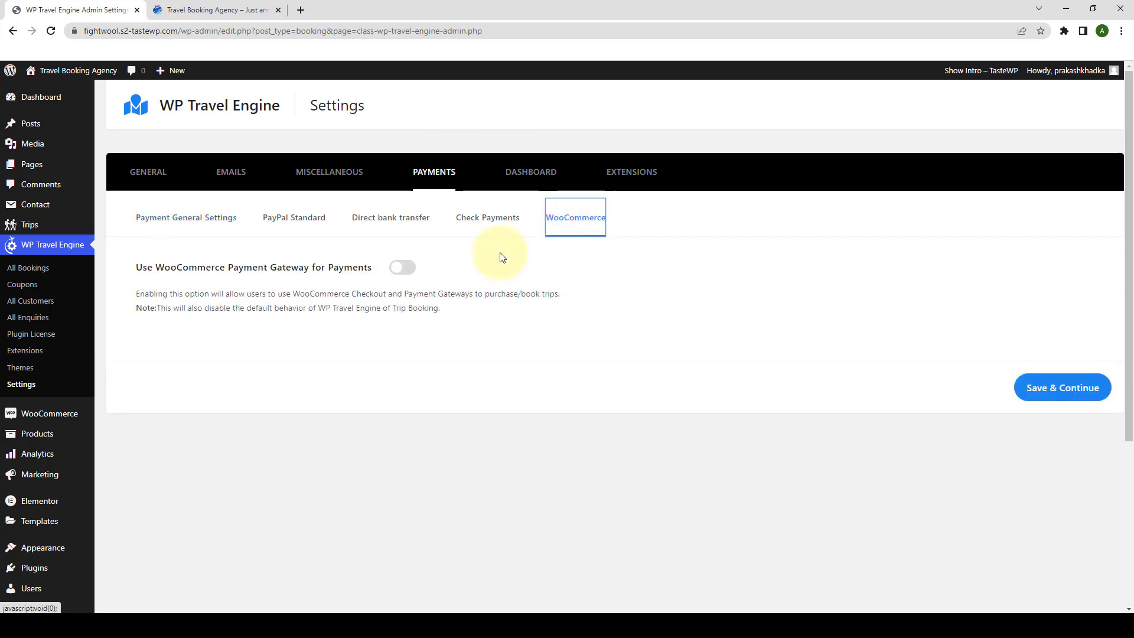
pyautogui.click(407, 278)
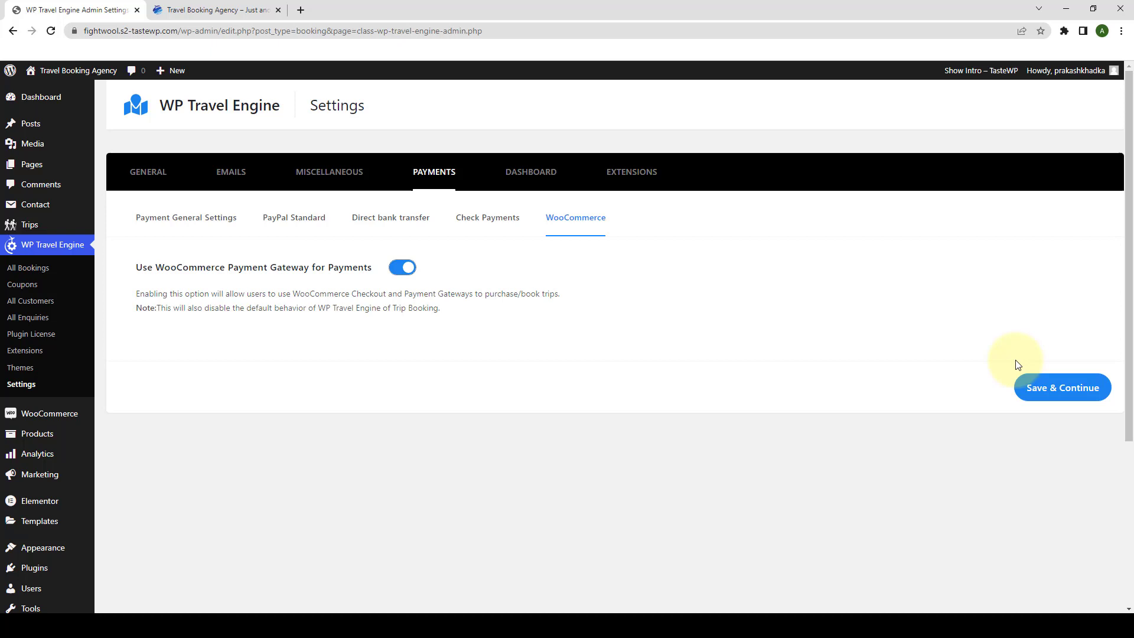
pyautogui.click(1056, 387)
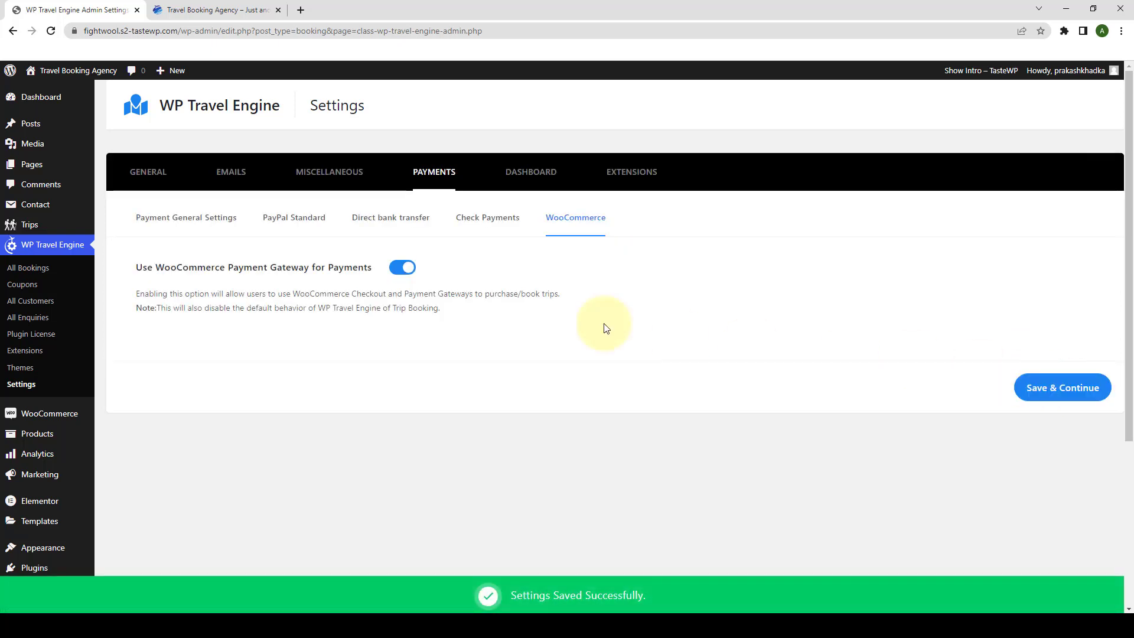
# Choose Woocommerce Checkout as the Checkout Page in the General page settings and save
pyautogui.click(152, 173)
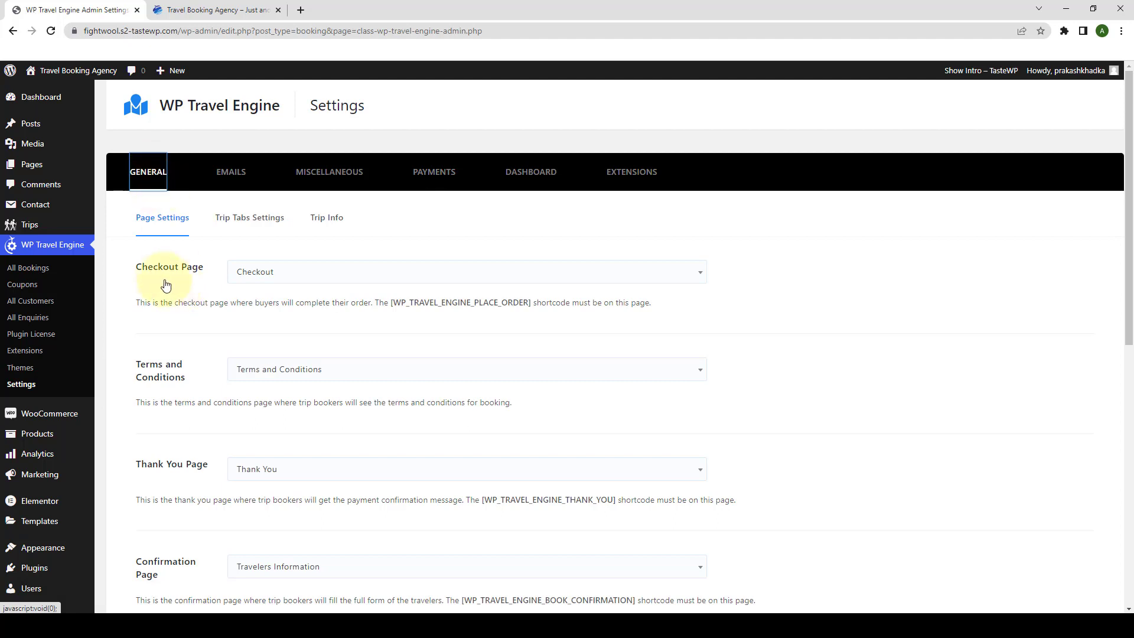
pyautogui.click(318, 281)
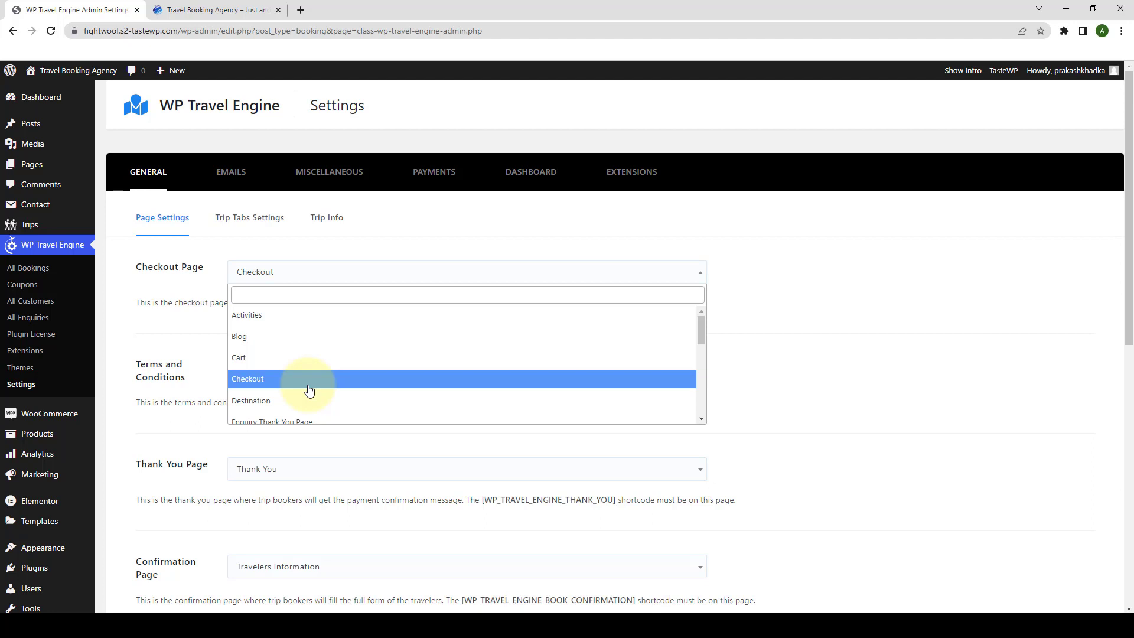
pyautogui.scroll(-5, 309, 390)
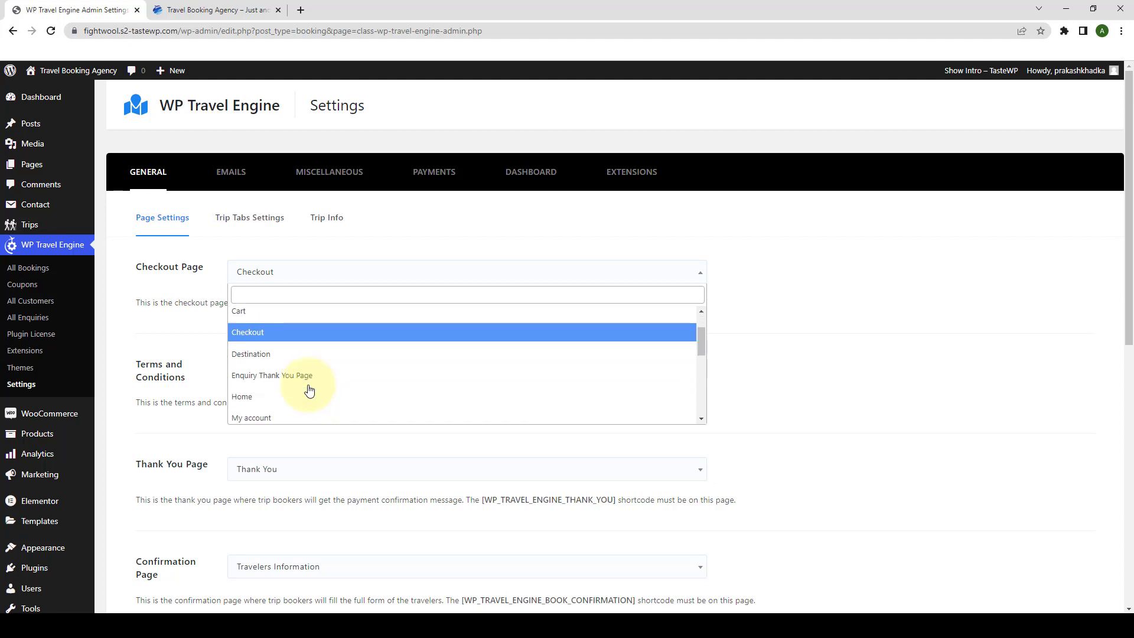
pyautogui.scroll(-2, 310, 389)
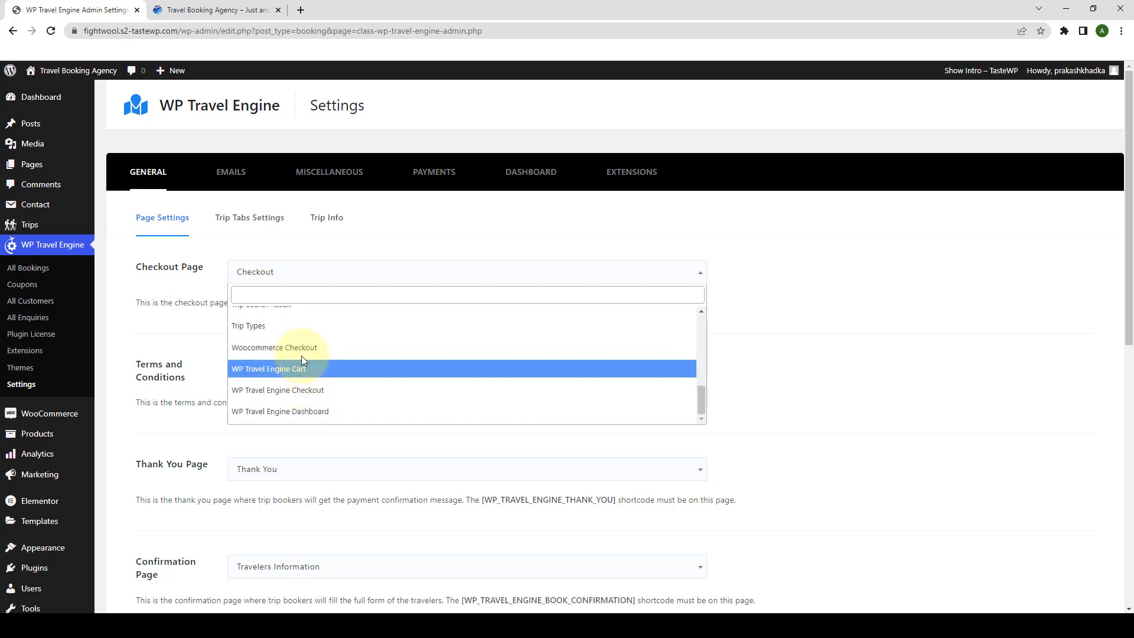
pyautogui.click(344, 355)
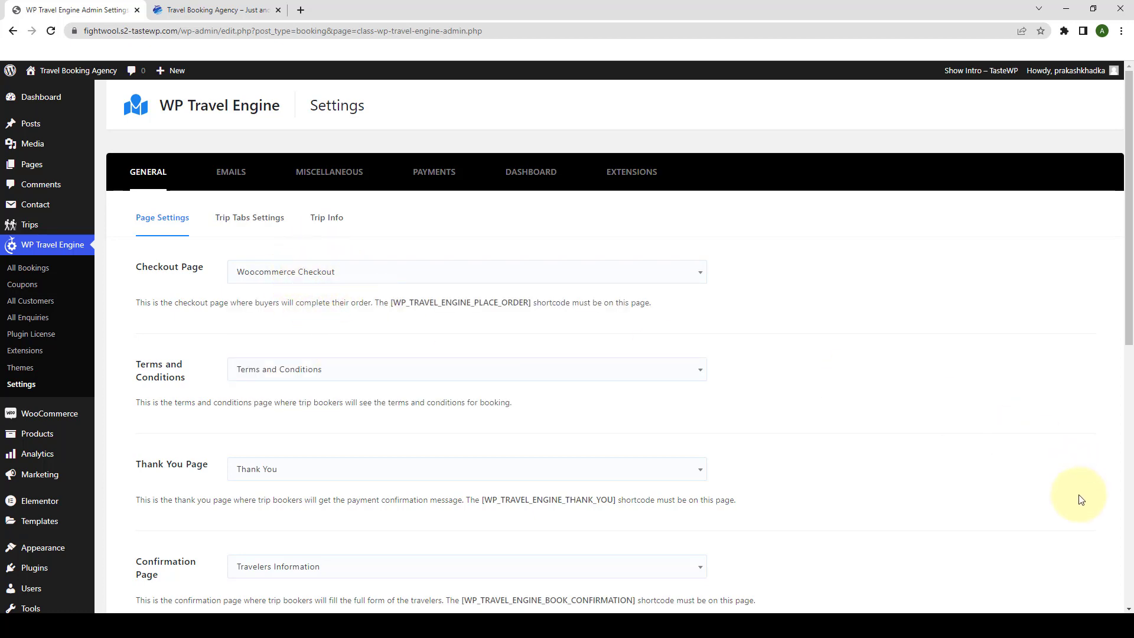
pyautogui.scroll(-8, 1077, 498)
pyautogui.click(1061, 456)
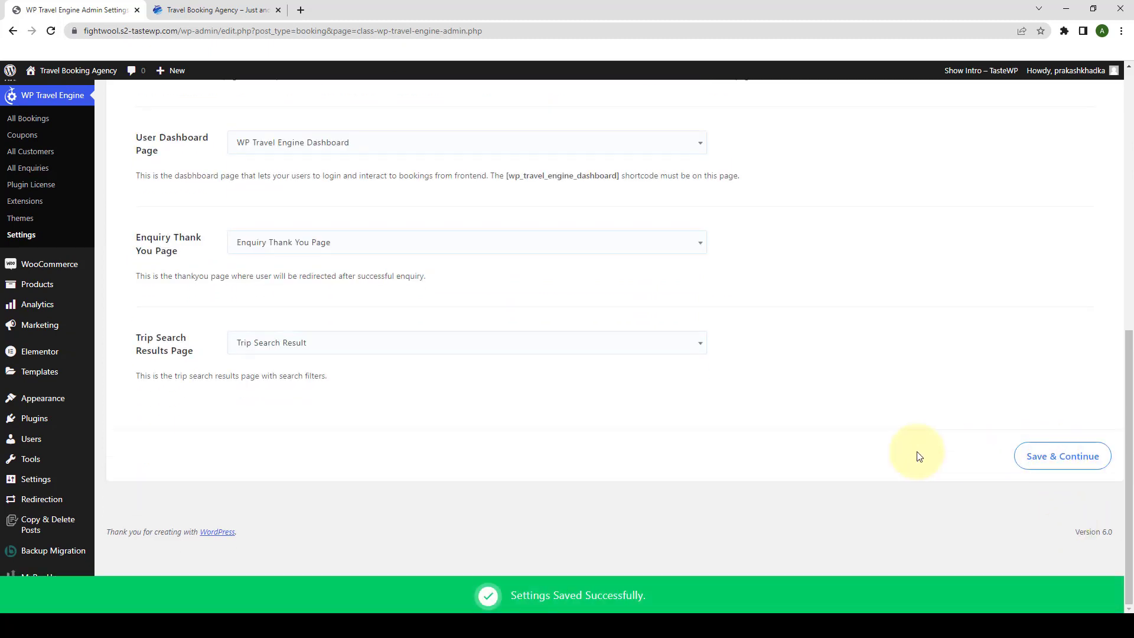
# Keep United States (US) dollar ($) as the WooCommerce store currency and save the general settings
pyautogui.moveTo(75, 265)
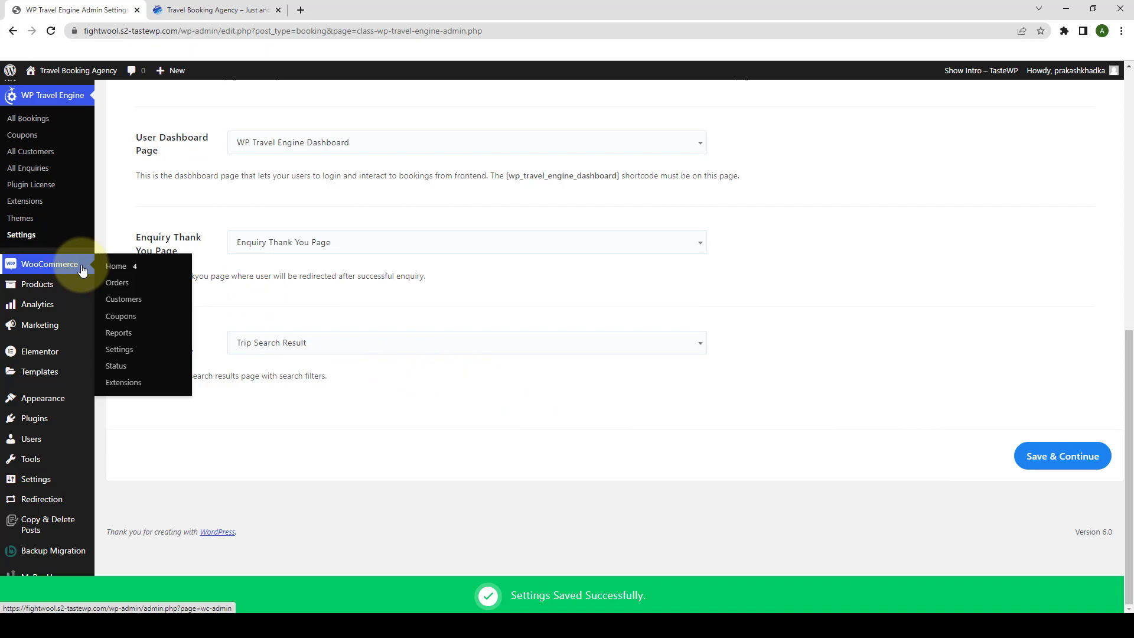
pyautogui.click(137, 349)
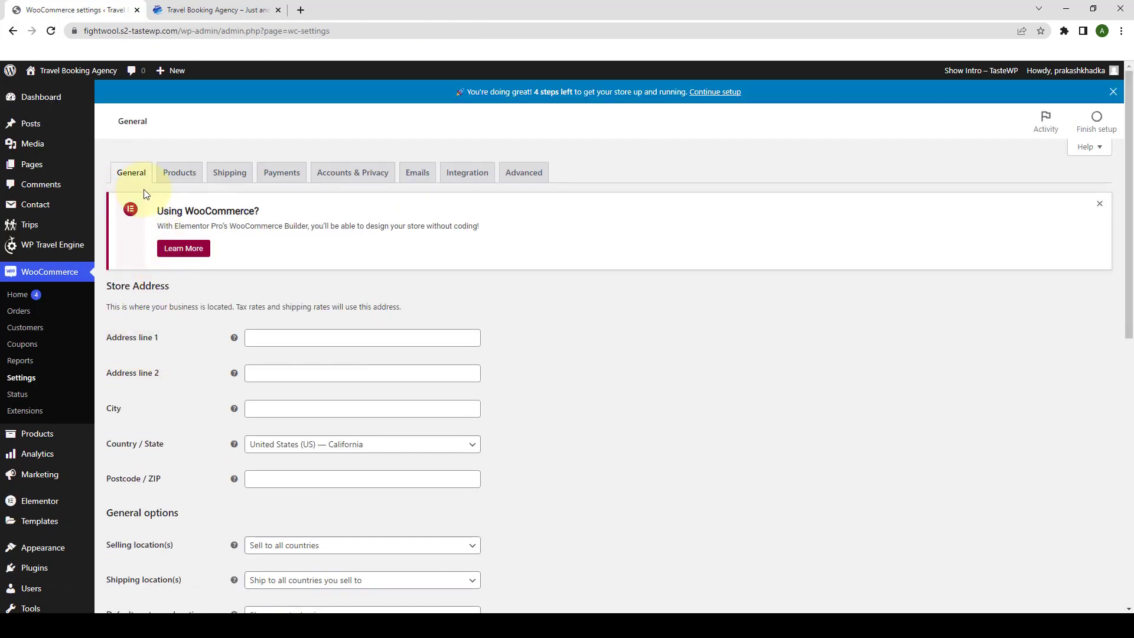
pyautogui.scroll(-9, 210, 334)
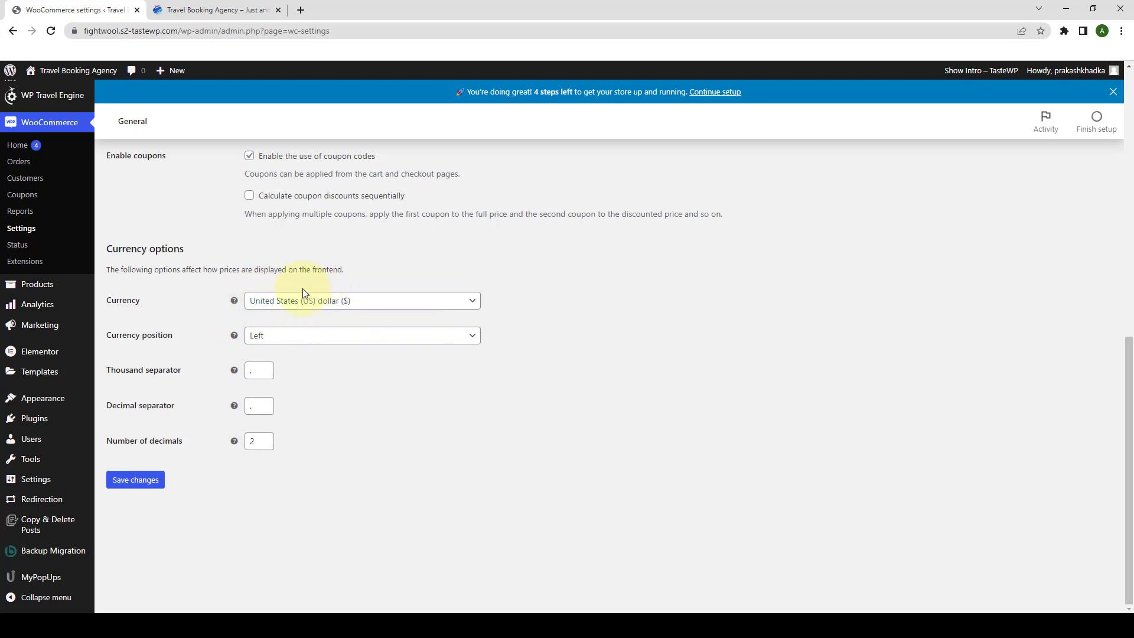
pyautogui.click(311, 308)
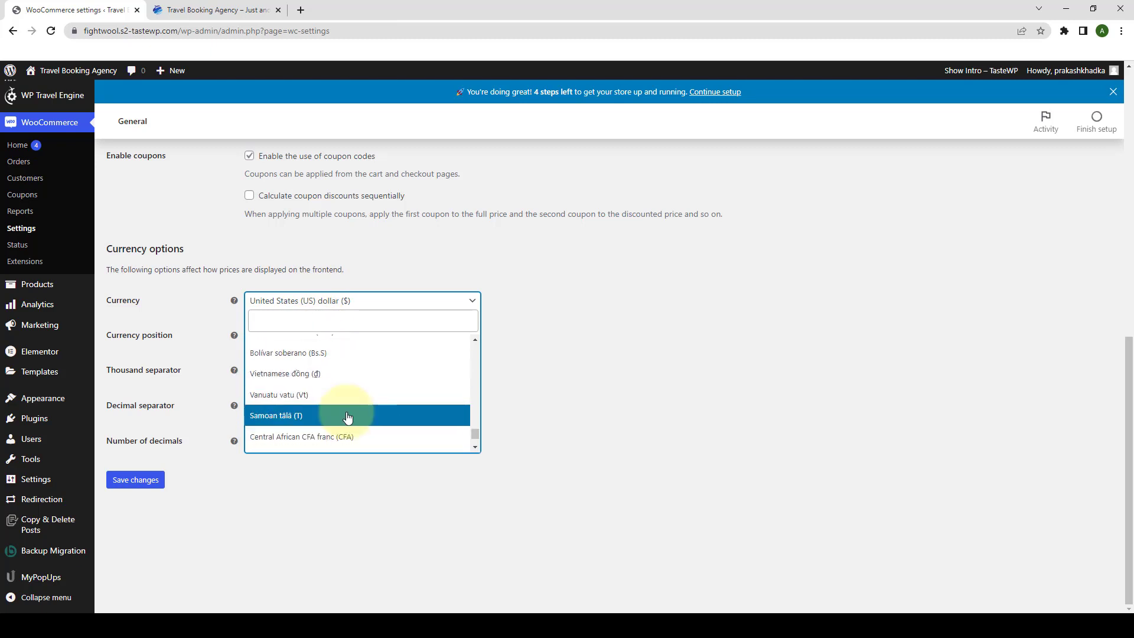
pyautogui.click(343, 301)
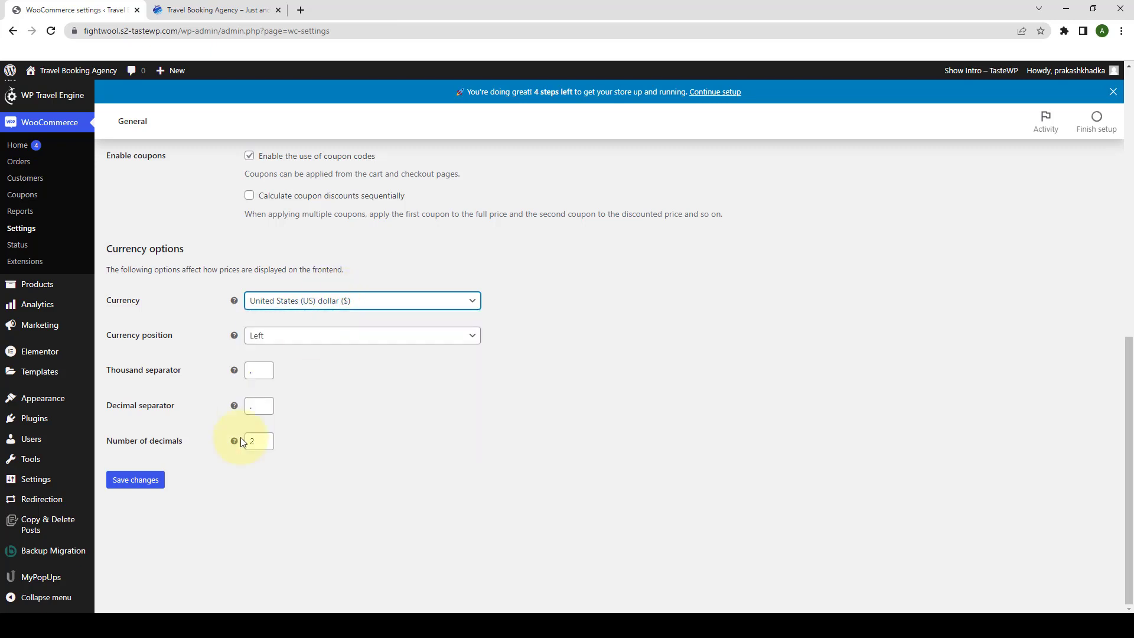
pyautogui.click(155, 484)
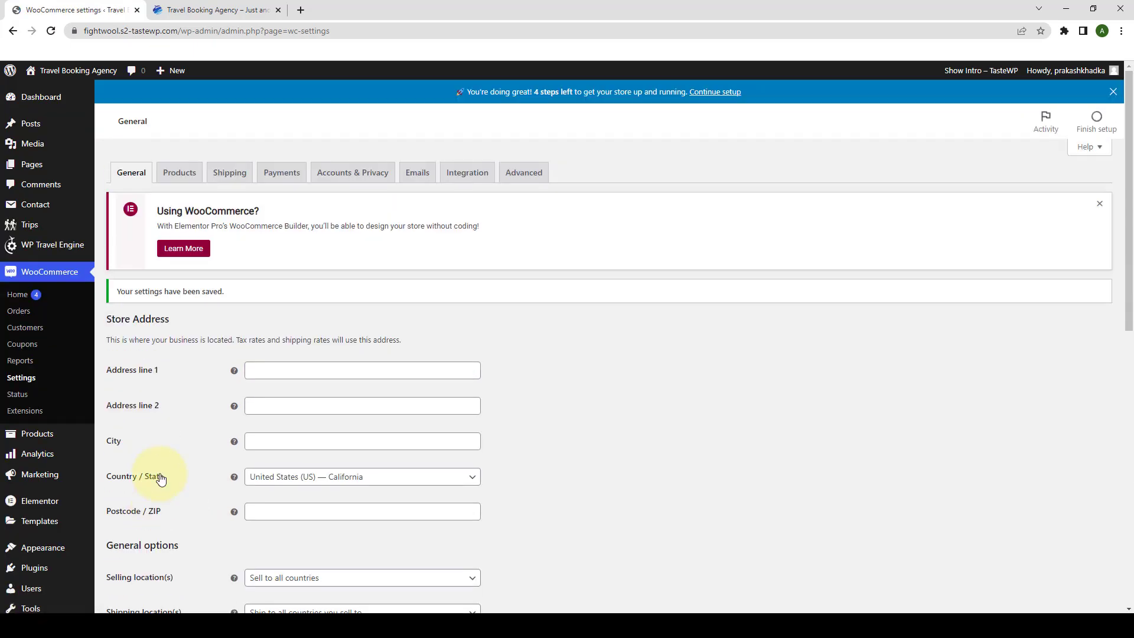
# Open the Ibis Lannion Cote De Granit Rose trip from the site's Trips page
pyautogui.click(237, 9)
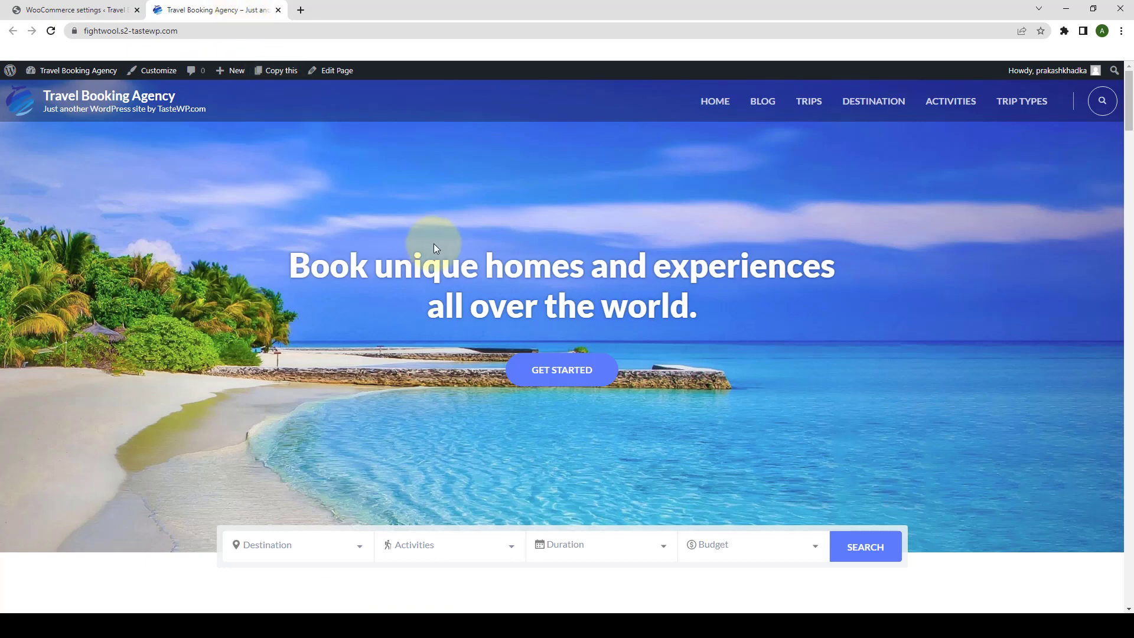
pyautogui.click(810, 105)
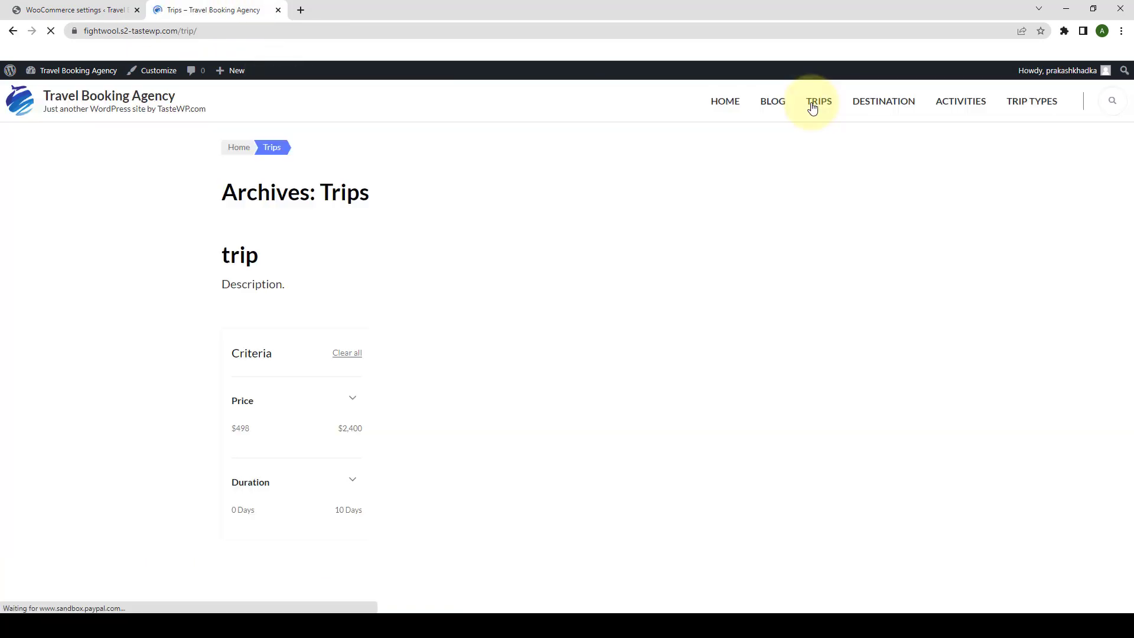
pyautogui.scroll(-3, 655, 380)
pyautogui.click(683, 222)
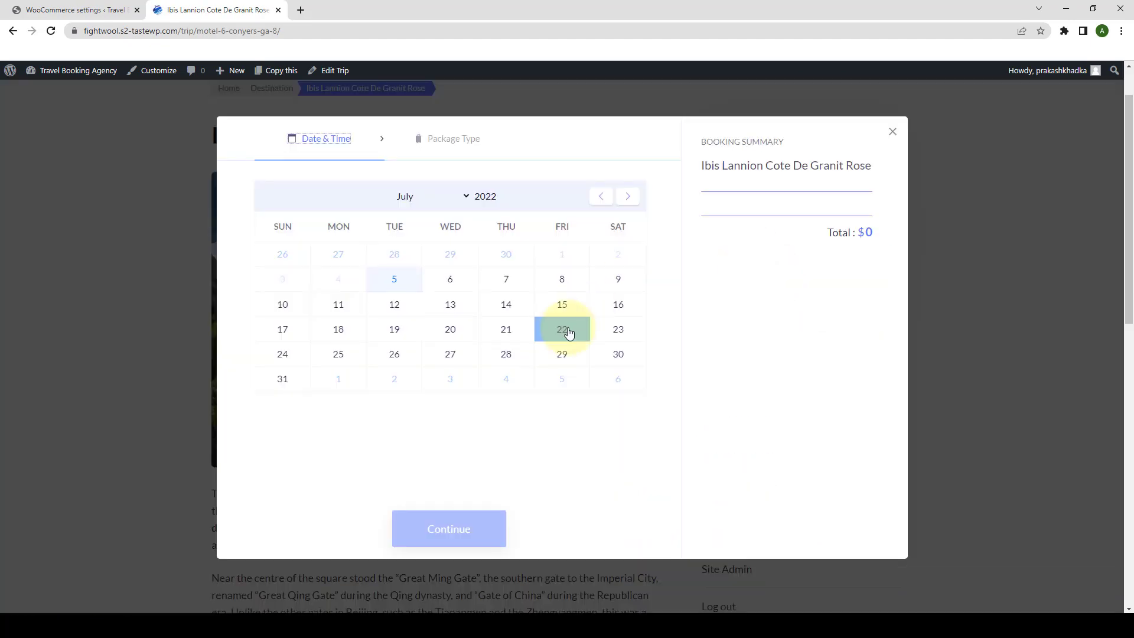
# Book July 24 for 7 adults and proceed to checkout
pyautogui.click(281, 355)
pyautogui.click(440, 520)
pyautogui.click(616, 253)
pyautogui.click(616, 254)
pyautogui.click(616, 254)
pyautogui.click(616, 253)
pyautogui.click(615, 254)
pyautogui.click(616, 253)
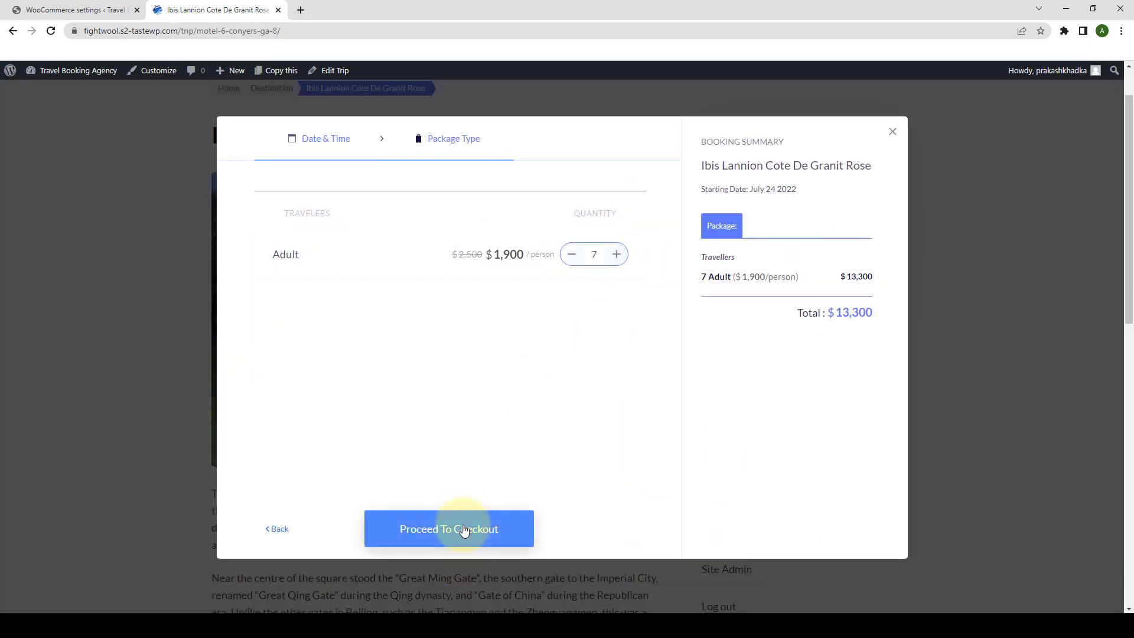
pyautogui.click(461, 525)
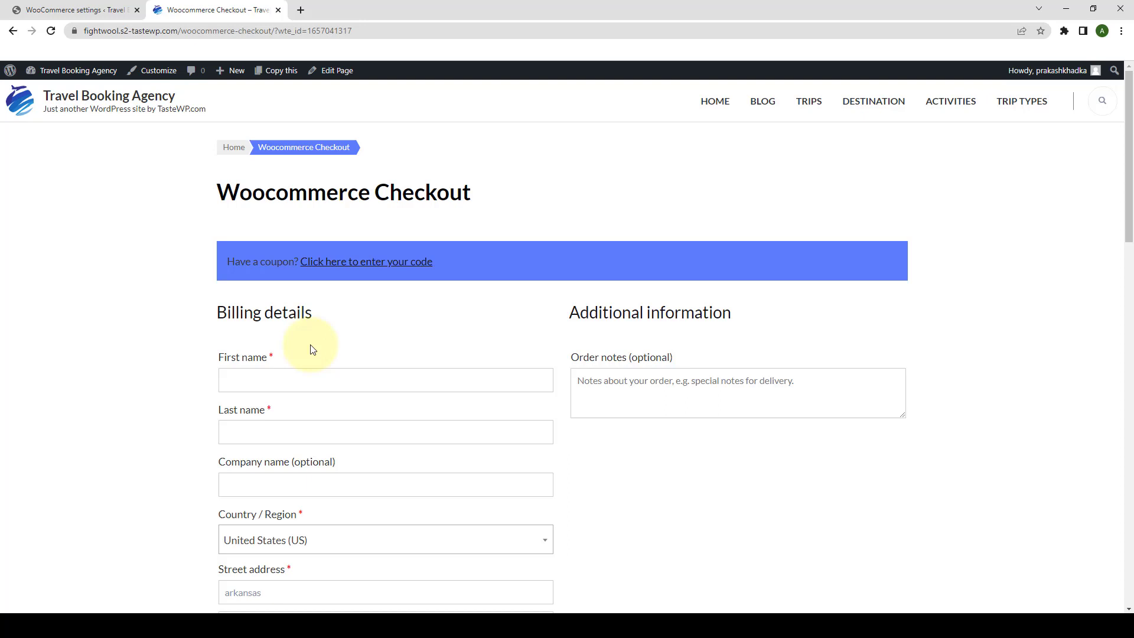
# Fill the billing first name and last name from the autofill suggestions
pyautogui.scroll(-2, 308, 349)
pyautogui.click(309, 263)
pyautogui.click(313, 289)
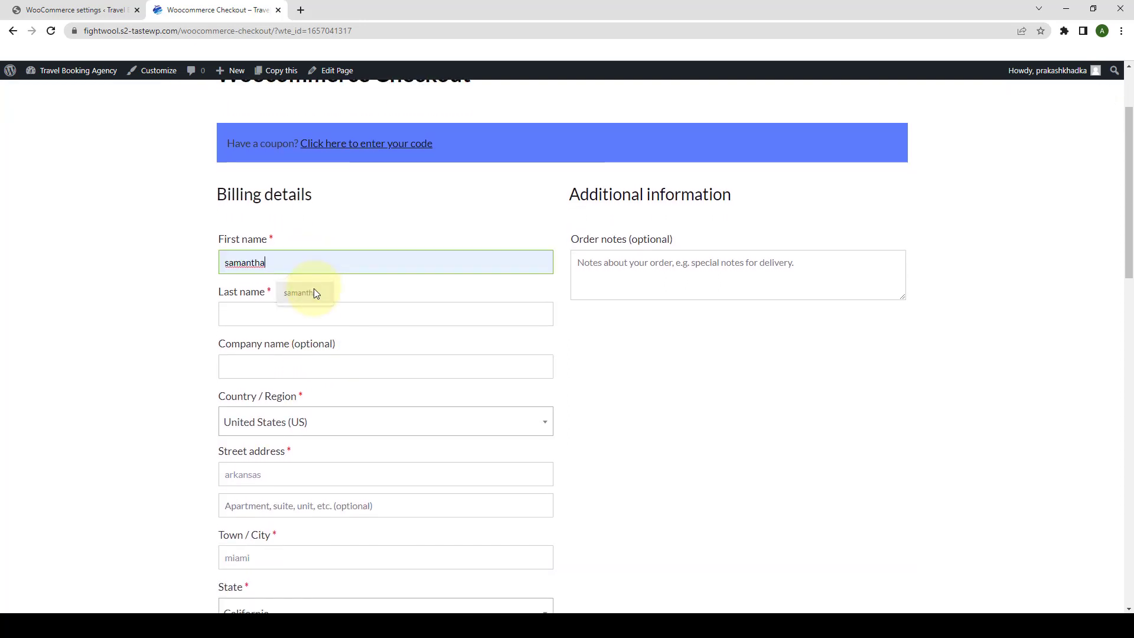
pyautogui.click(297, 318)
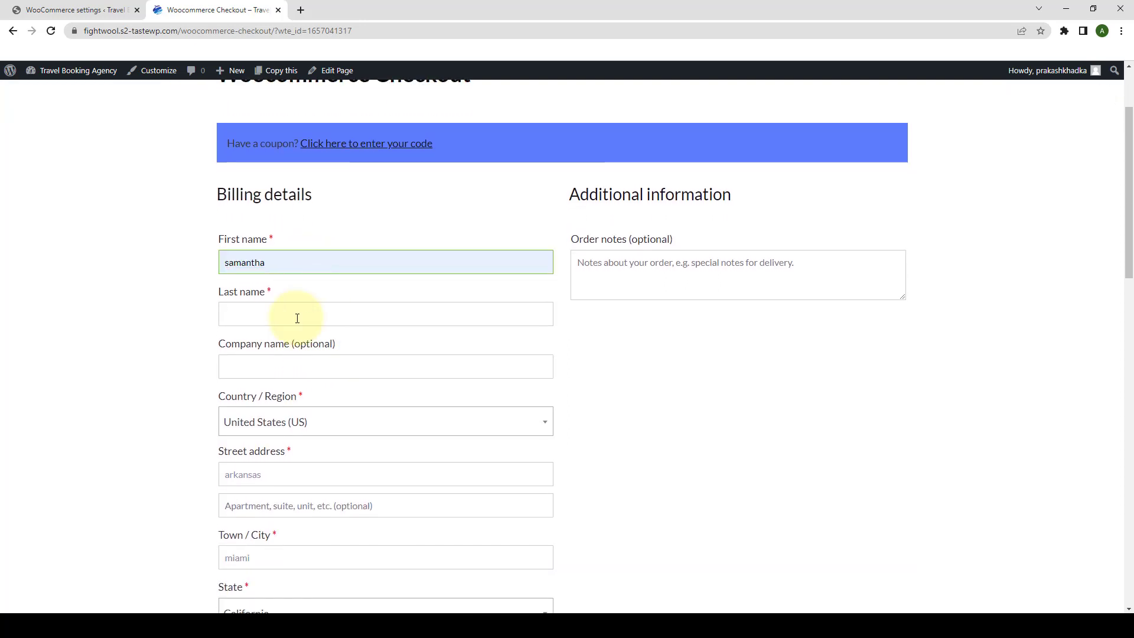
pyautogui.click(302, 346)
# Keep California as billing state, autofill phone and e-mail, then review the payment options
pyautogui.scroll(-4, 291, 375)
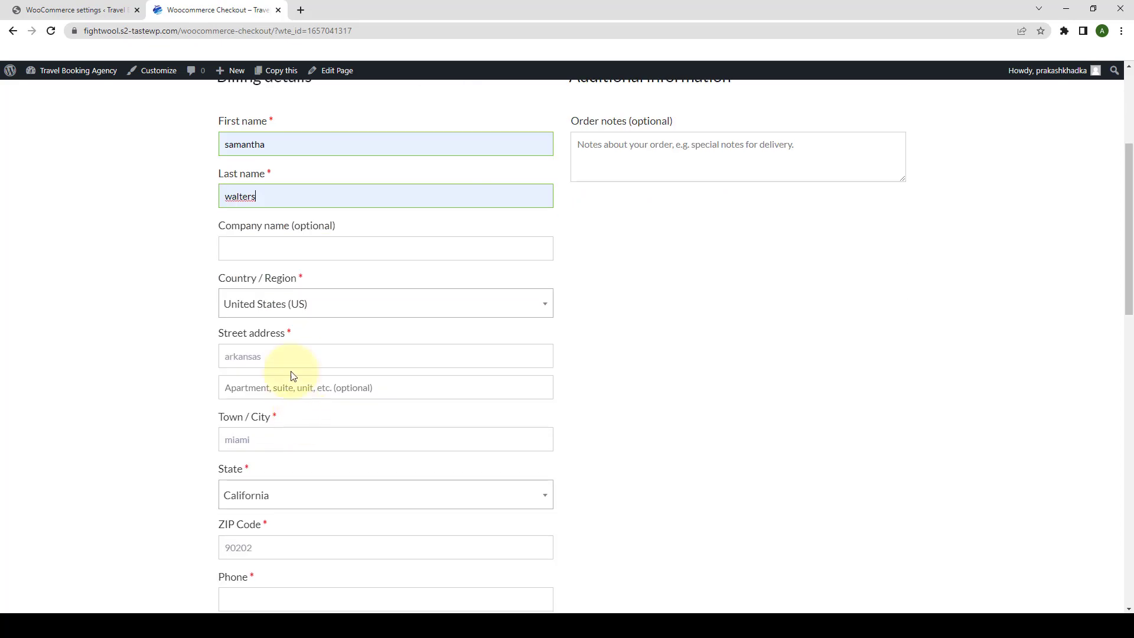
pyautogui.click(290, 377)
pyautogui.click(289, 377)
pyautogui.scroll(-2, 278, 309)
pyautogui.click(299, 362)
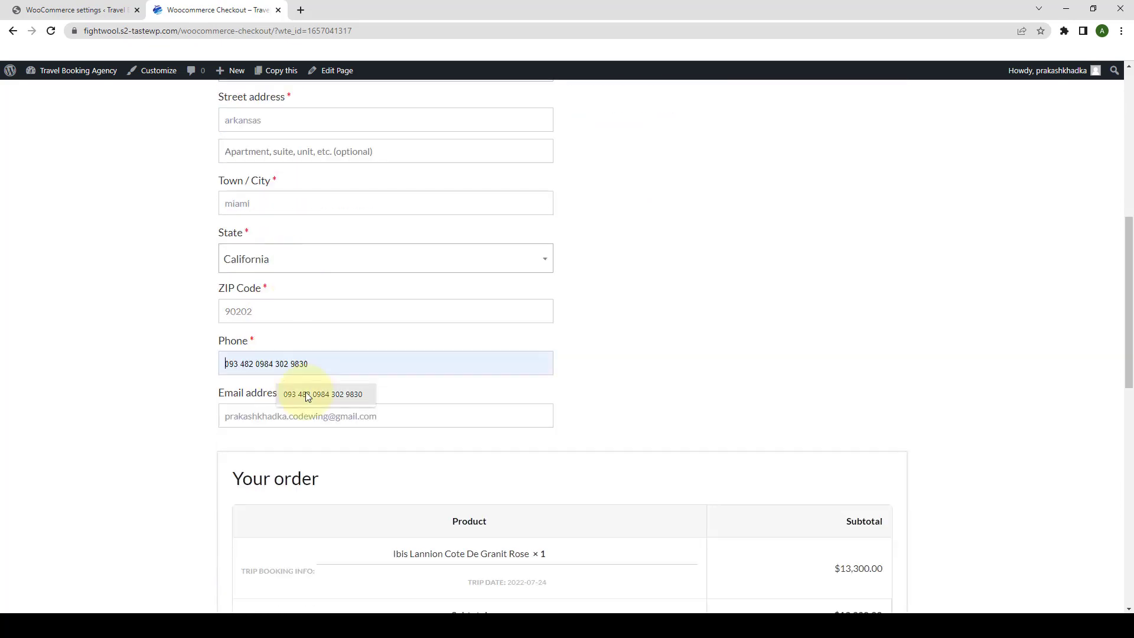
pyautogui.click(299, 392)
pyautogui.scroll(-3, 402, 413)
pyautogui.scroll(-3, 402, 414)
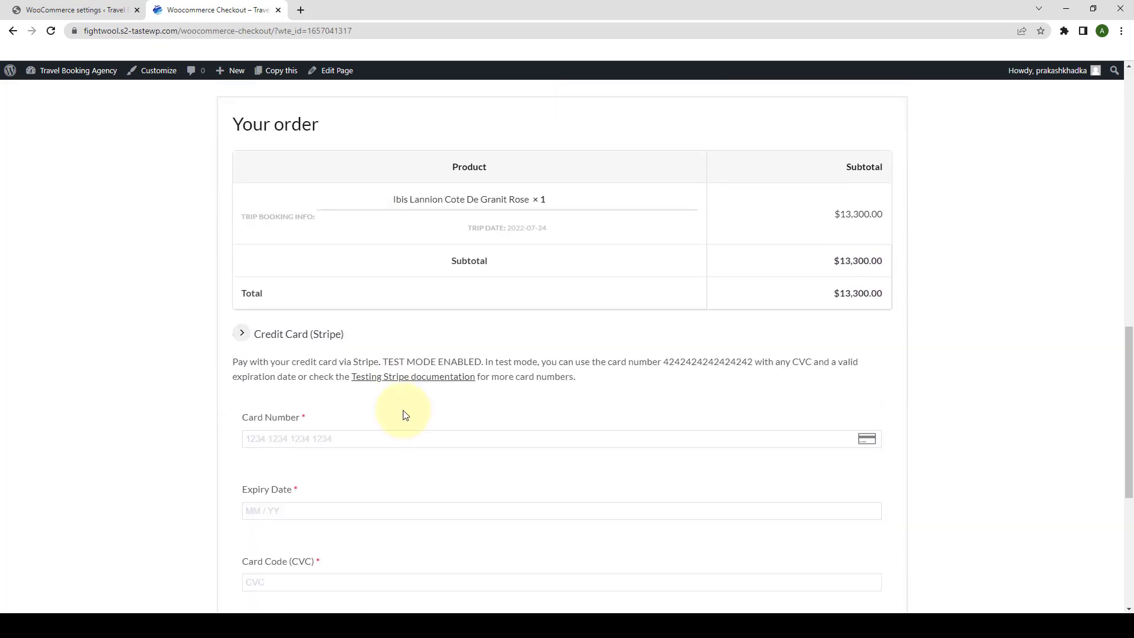
pyautogui.scroll(-1, 271, 292)
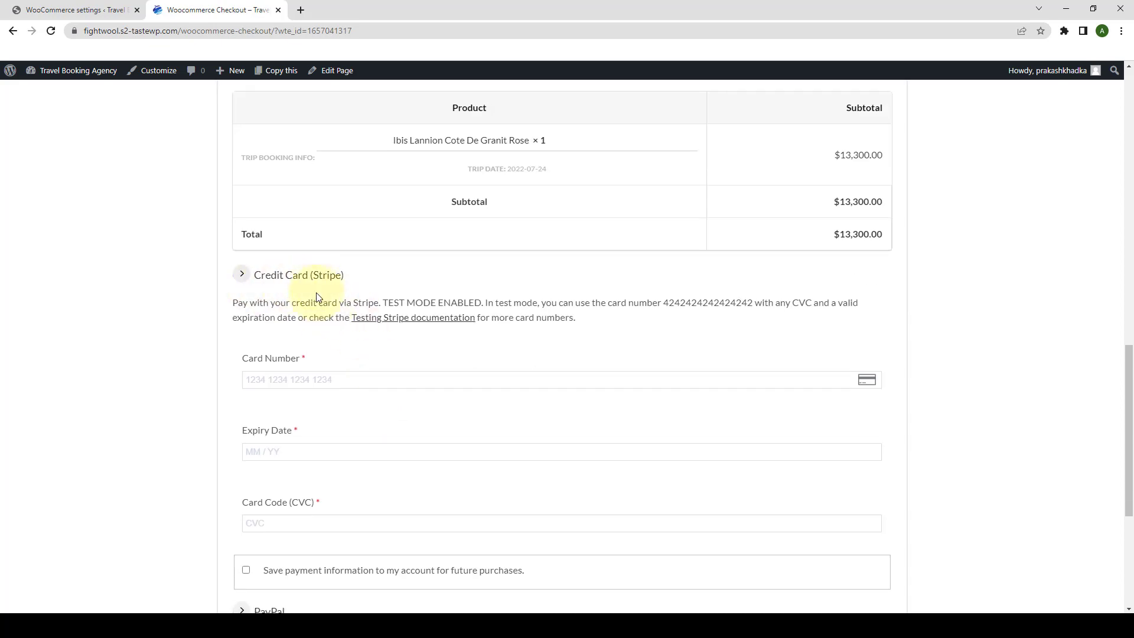
pyautogui.scroll(-1, 330, 340)
pyautogui.scroll(-3, 328, 346)
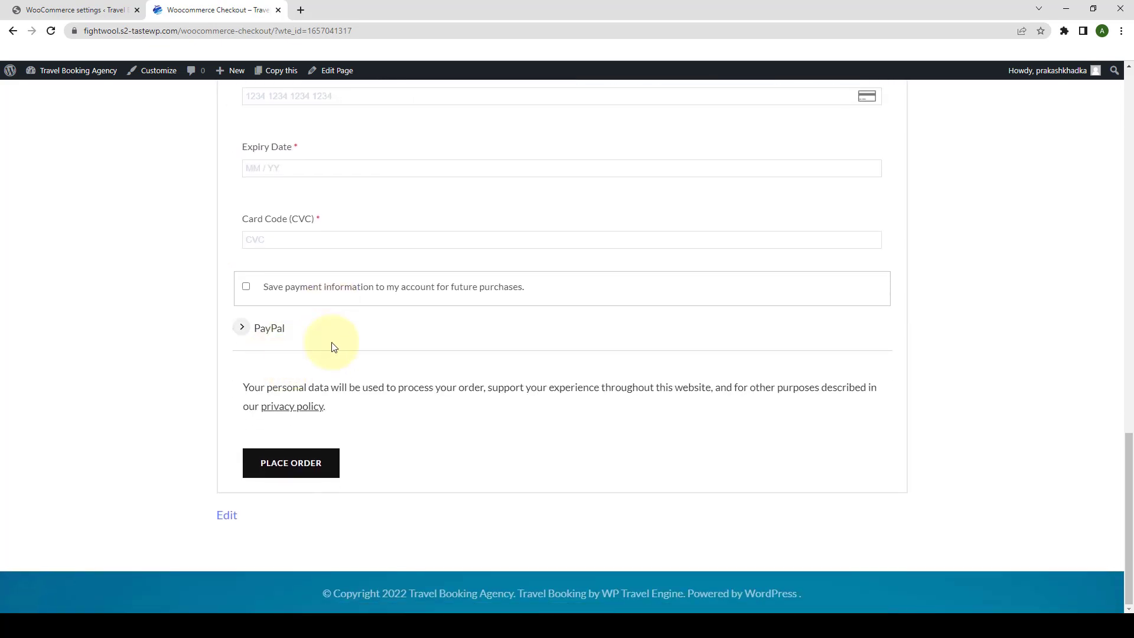
pyautogui.scroll(2, 331, 344)
pyautogui.scroll(2, 332, 345)
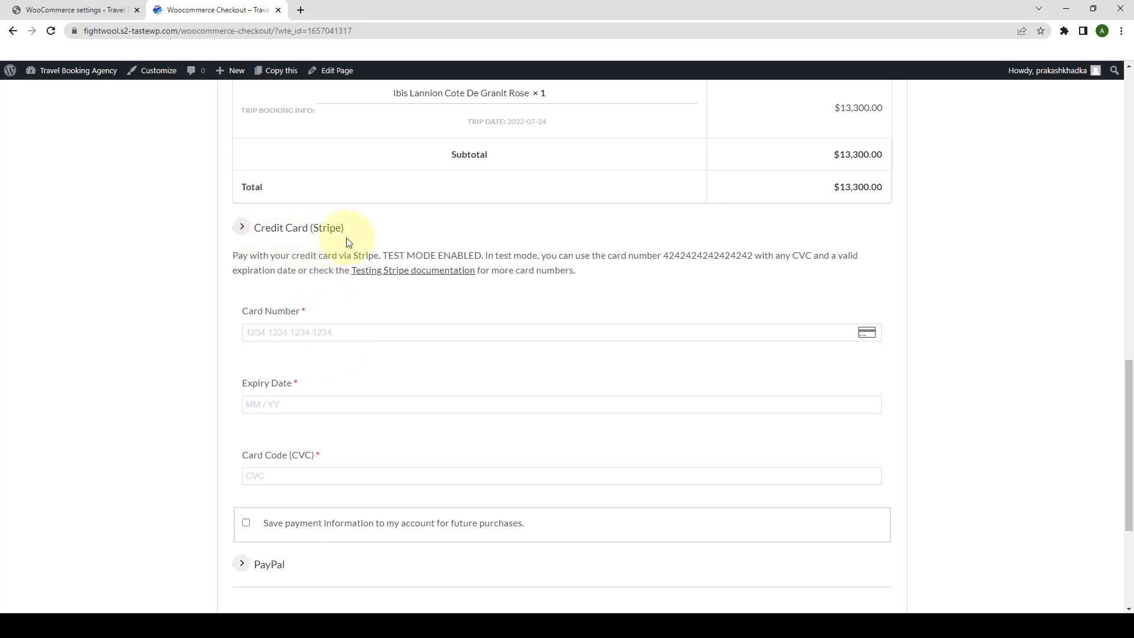
pyautogui.scroll(-4, 348, 266)
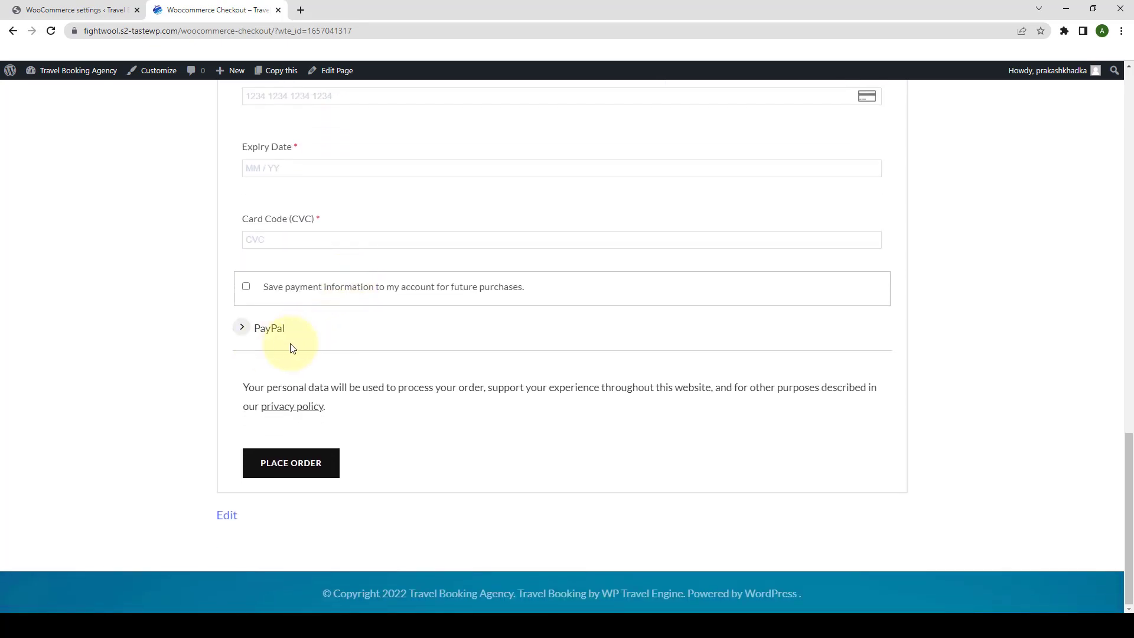
# Select PayPal, launch the PayPal payment popup, then close the sandbox login window
pyautogui.click(263, 327)
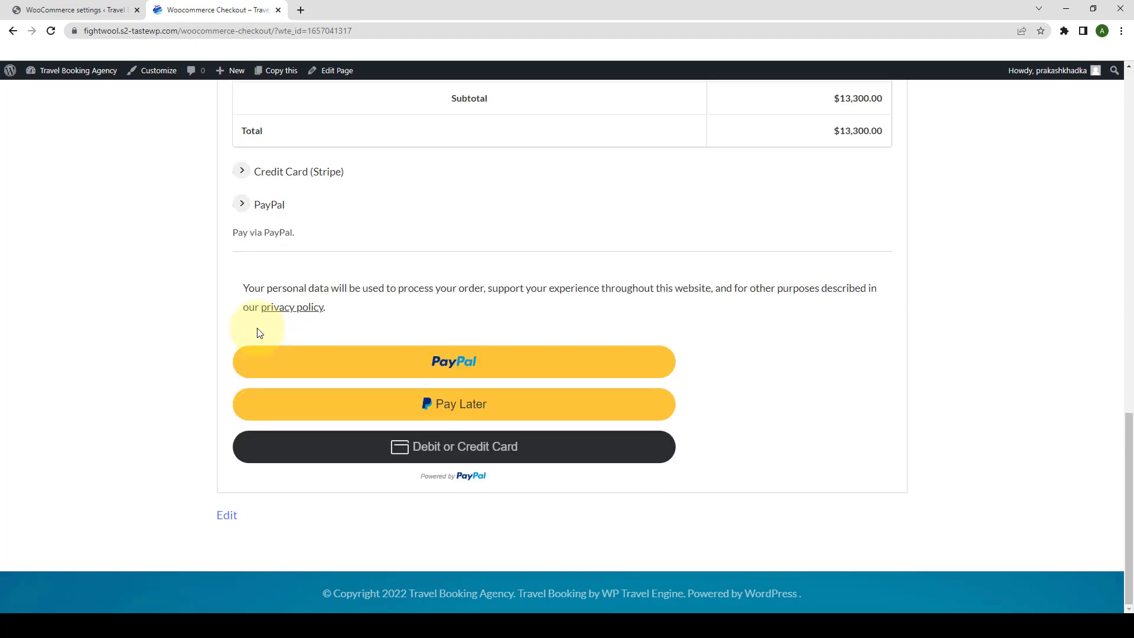
pyautogui.click(474, 368)
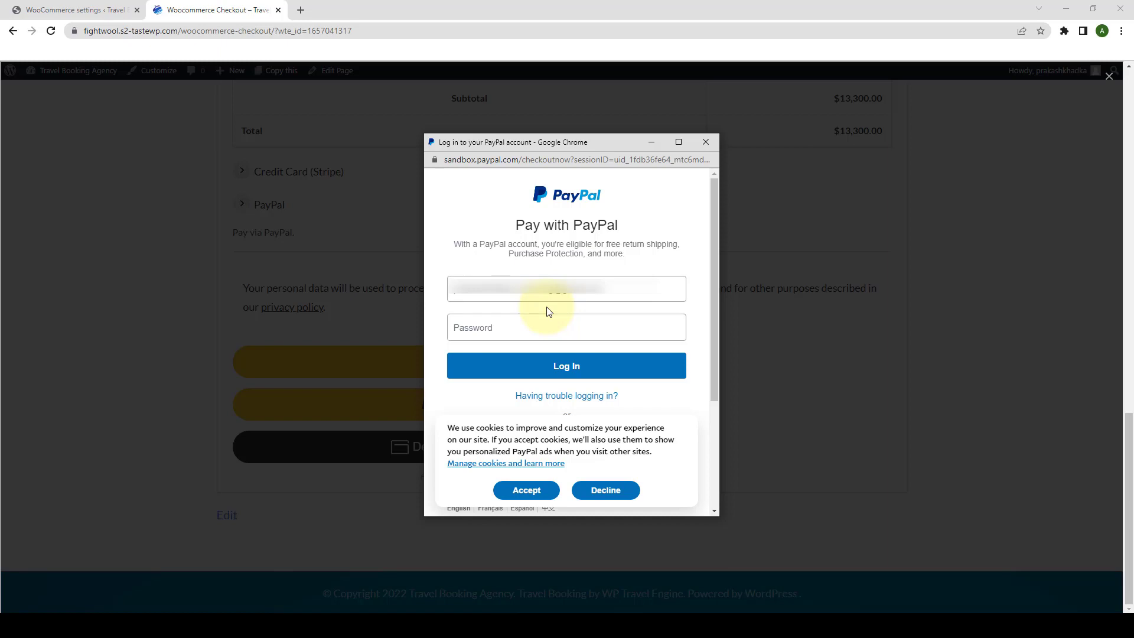
pyautogui.click(705, 142)
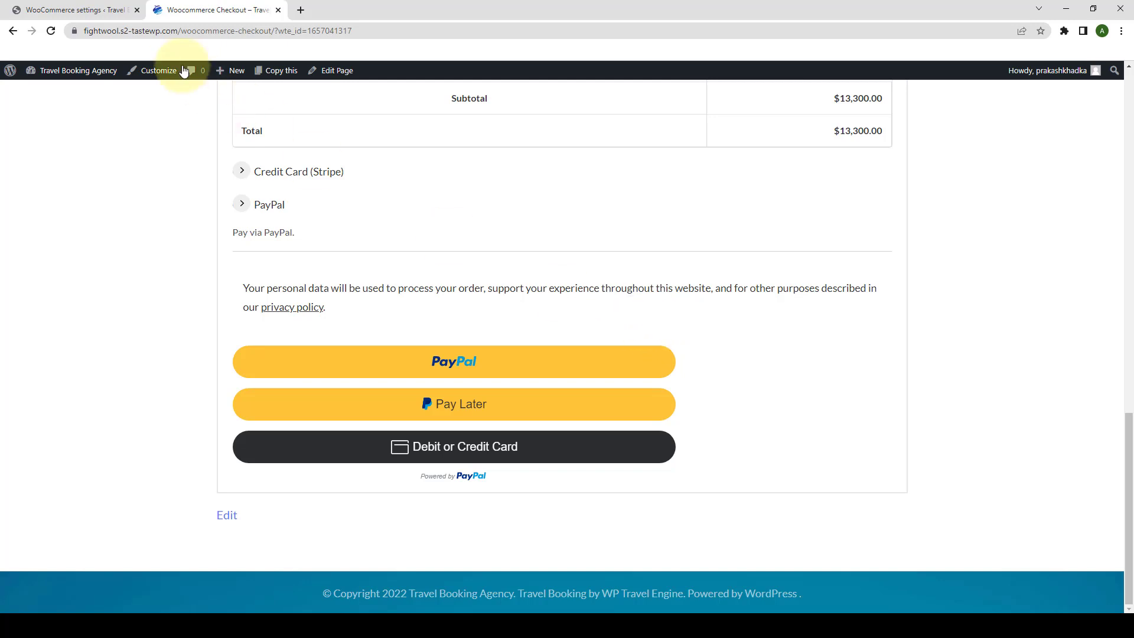
# Back in the admin, open WP Travel Engine's All Bookings list, which shows no bookings
pyautogui.click(109, 11)
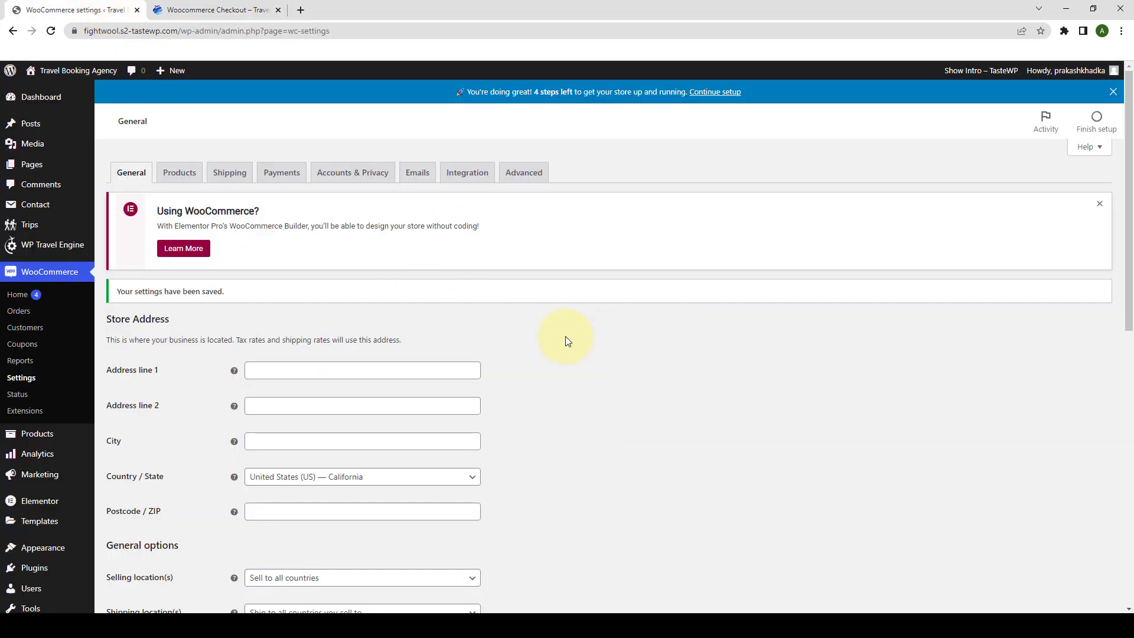
pyautogui.moveTo(67, 253)
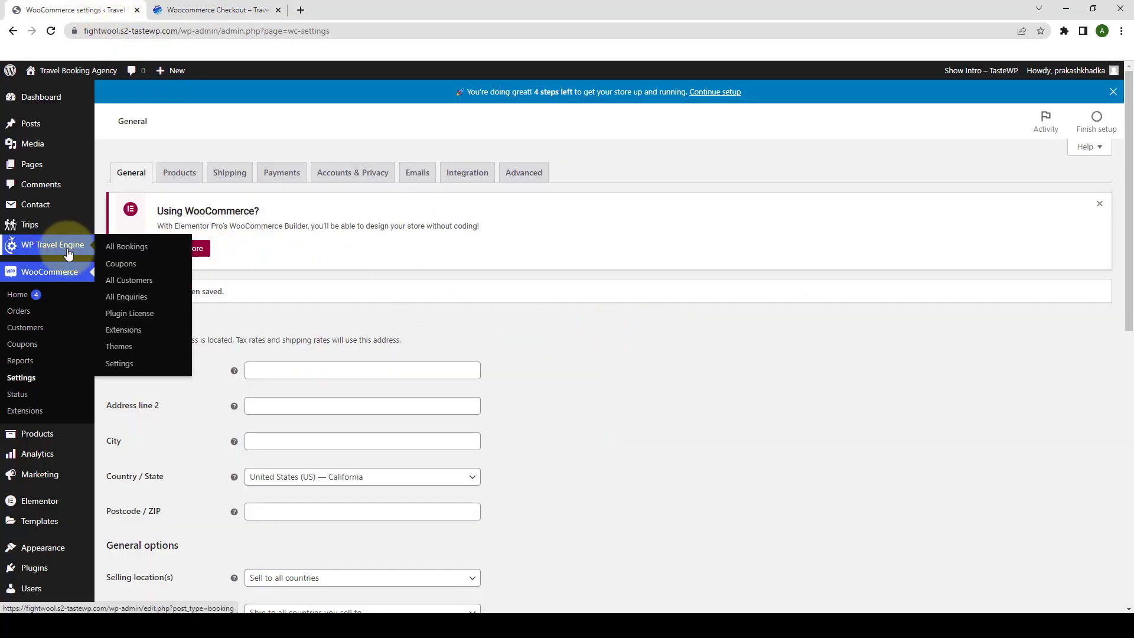
pyautogui.click(117, 249)
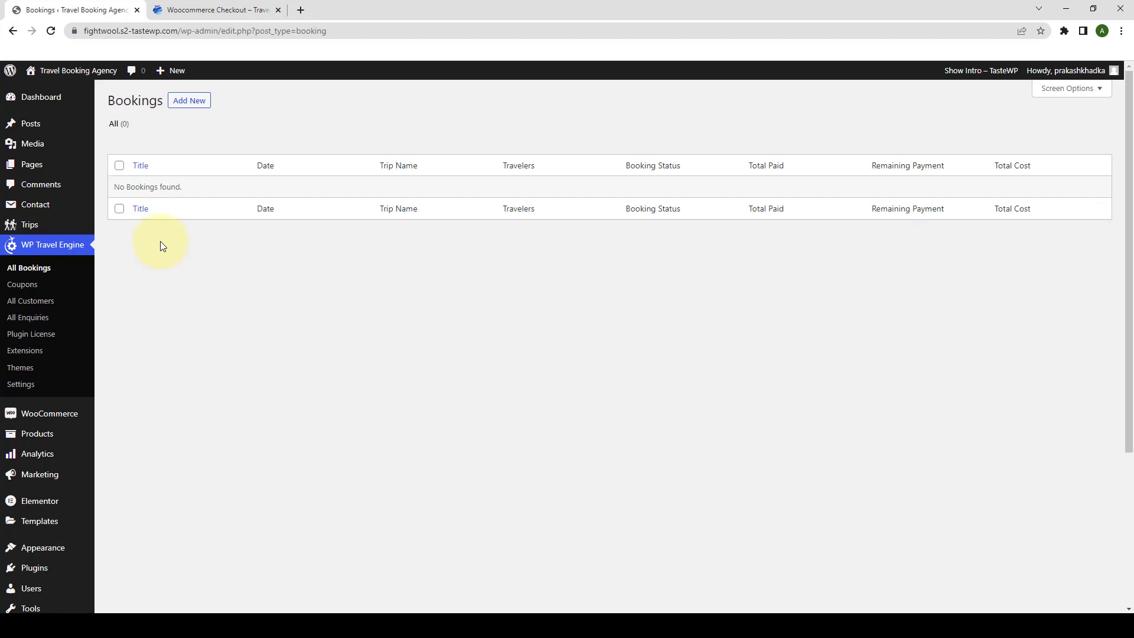
# Open WooCommerce > Orders to check the store's still-empty orders list
pyautogui.moveTo(87, 417)
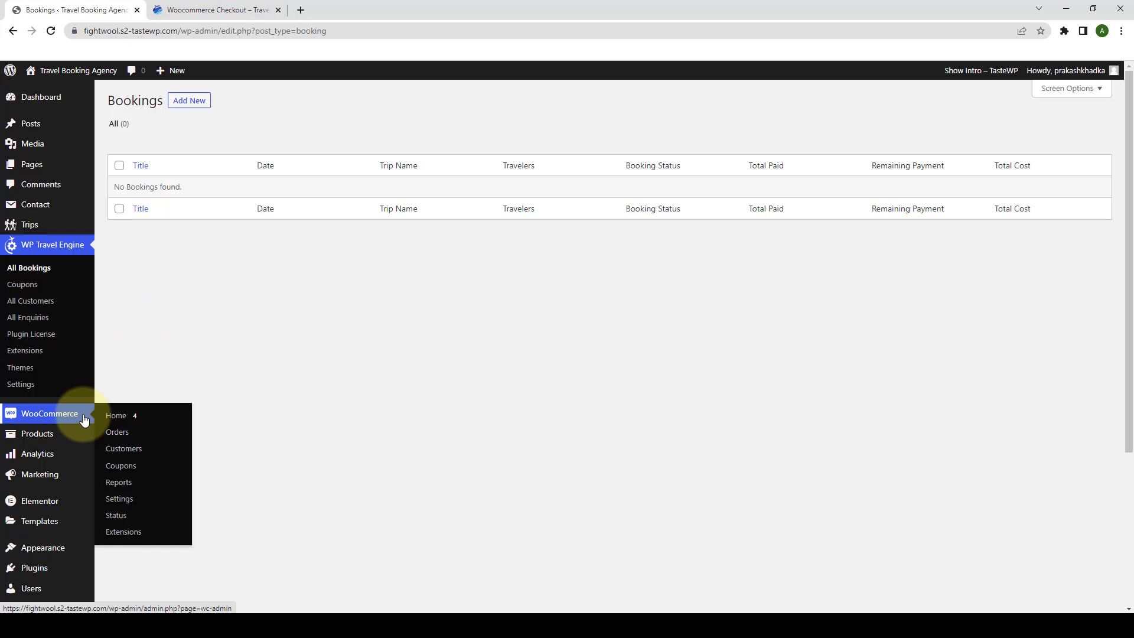
pyautogui.click(124, 431)
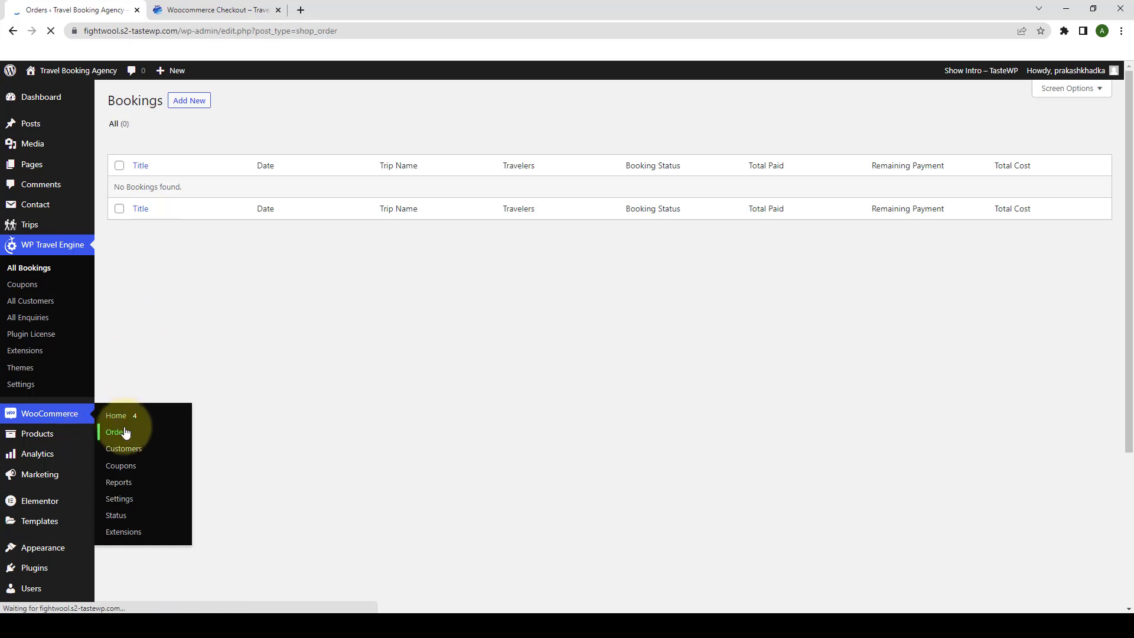